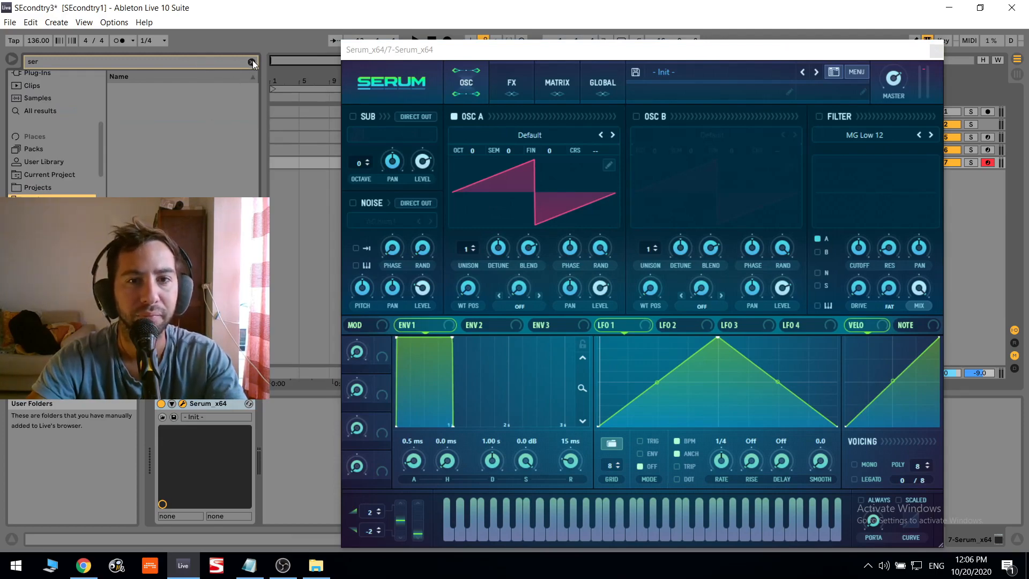
# Step: Clear the browser search and audition the recorded samples from Scrabble.wav through Toilet2.wav and UrbanShaker.wav to WoodenSteps.wav
pyautogui.click(251, 62)
pyautogui.scroll(-2, 187, 135)
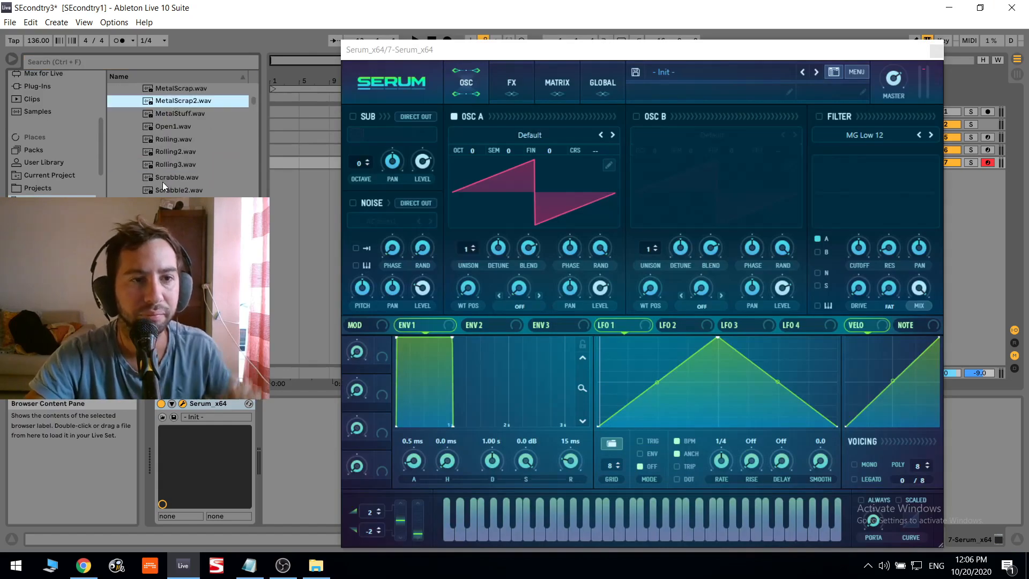
pyautogui.click(166, 178)
pyautogui.scroll(-2, 167, 156)
pyautogui.click(187, 161)
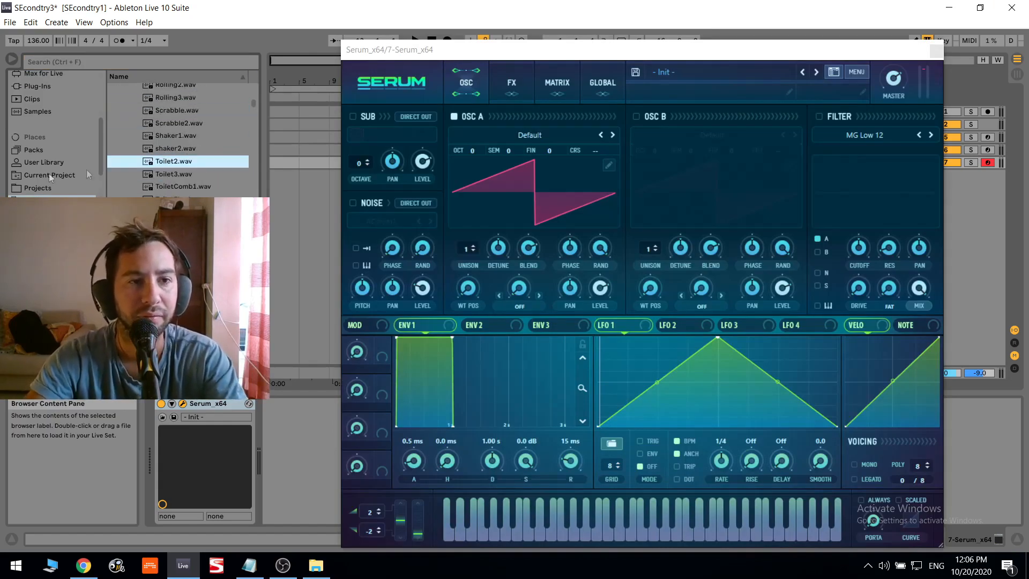
pyautogui.scroll(-3, 176, 197)
pyautogui.click(176, 169)
pyautogui.click(189, 159)
pyautogui.scroll(2, 191, 172)
pyautogui.scroll(-1, 187, 175)
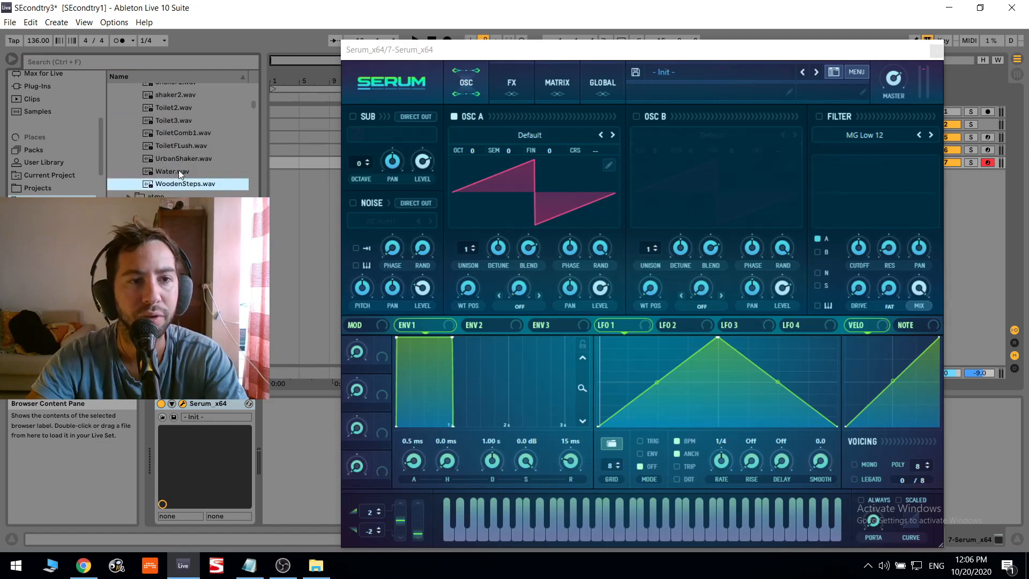
pyautogui.click(178, 169)
pyautogui.click(181, 159)
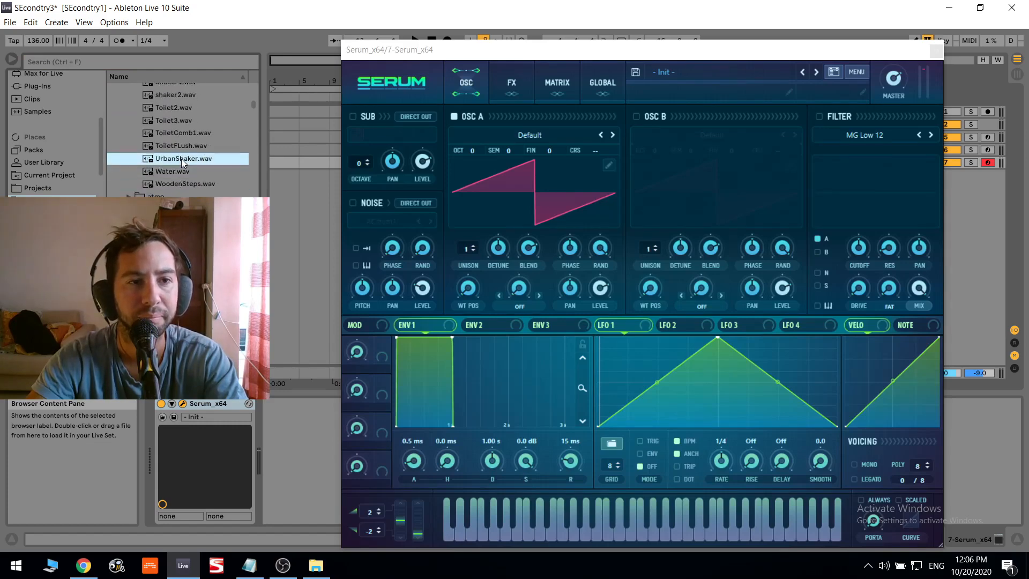
pyautogui.click(185, 181)
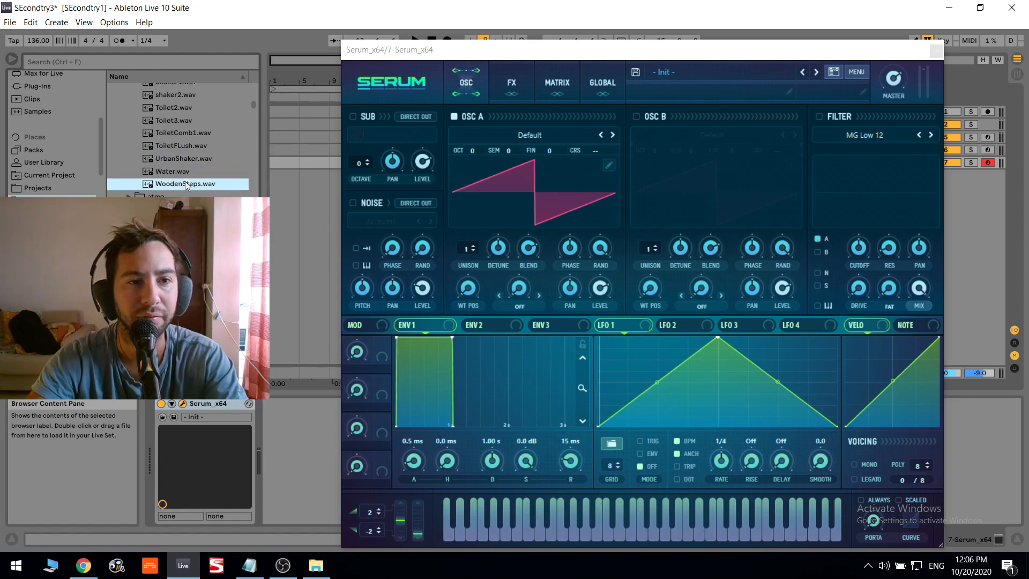
# Step: Import WoodenSteps.wav into oscillator A using normal (dynamic pitch follow), and sweep its wavetable position to audition it
pyautogui.moveTo(185, 187); pyautogui.dragTo(569, 201)
pyautogui.moveTo(600, 249); pyautogui.dragTo(556, 189)
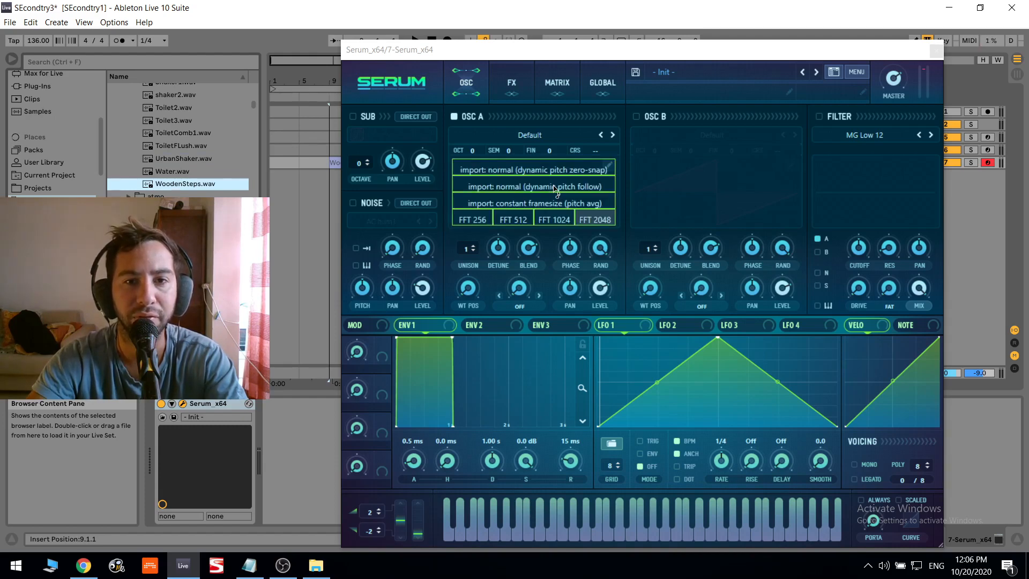
pyautogui.moveTo(556, 189); pyautogui.dragTo(554, 186)
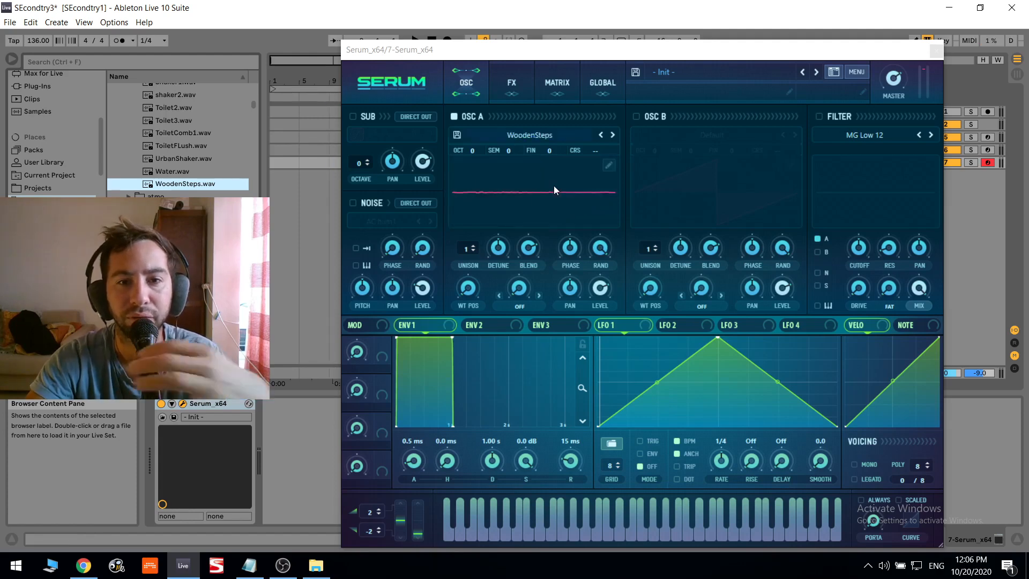
pyautogui.click(468, 295)
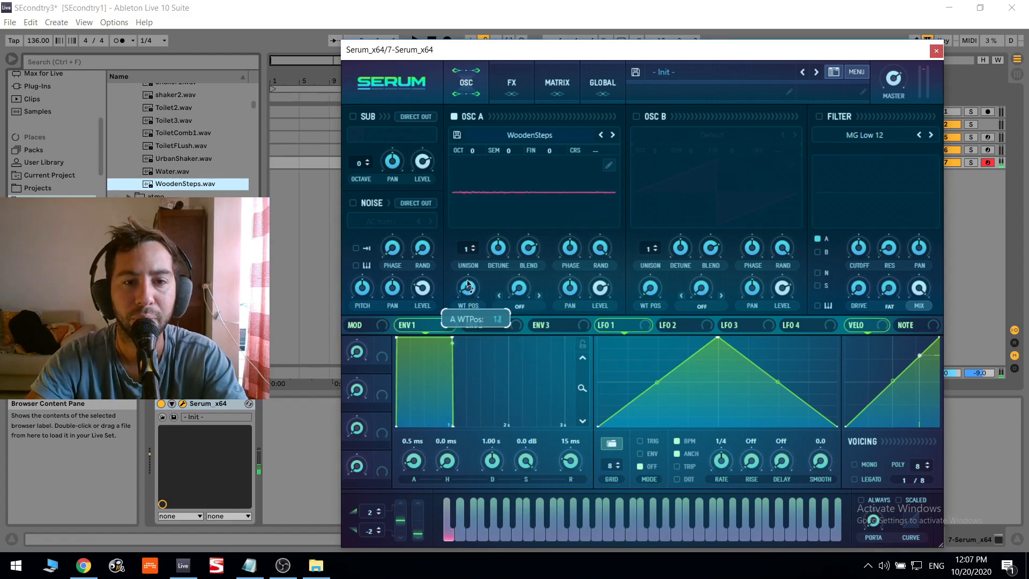
pyautogui.moveTo(468, 262); pyautogui.dragTo(472, 215)
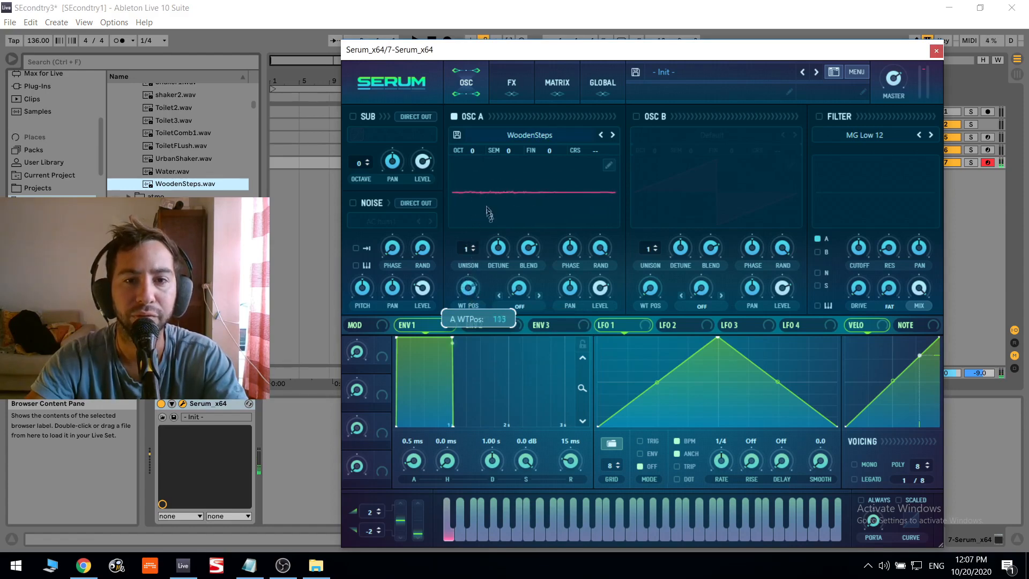
# Step: Normalize each frame of oscillator A's wavetable separately, and apply Fade Edges and X-Fade Edges at grid size
pyautogui.click(608, 165)
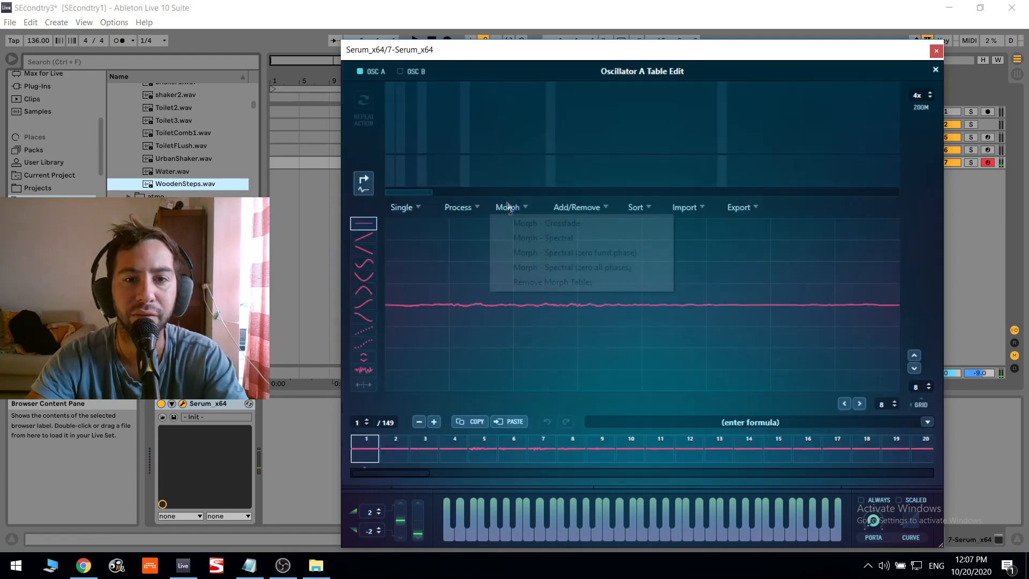
pyautogui.click(476, 207)
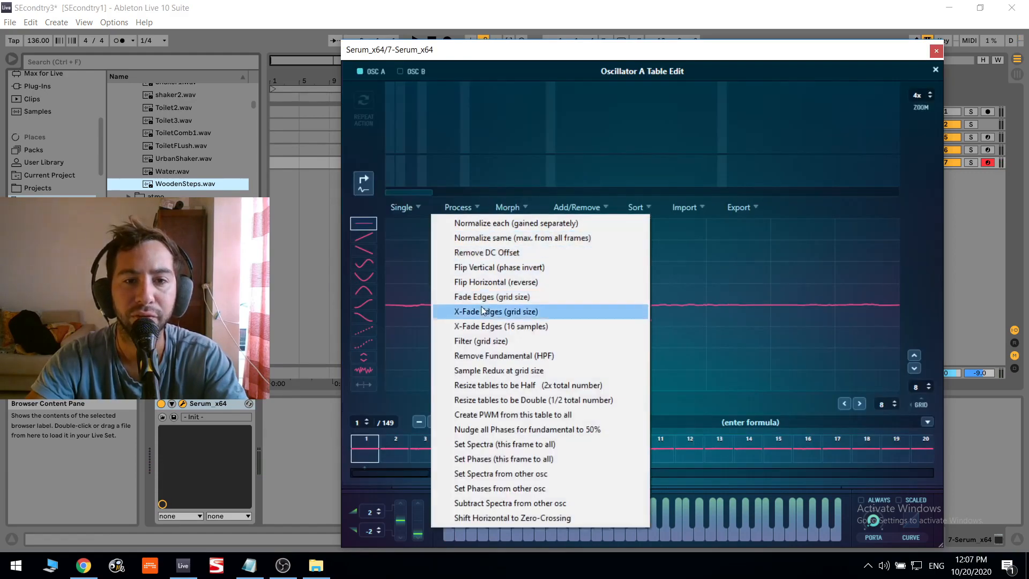
pyautogui.click(490, 227)
pyautogui.click(474, 209)
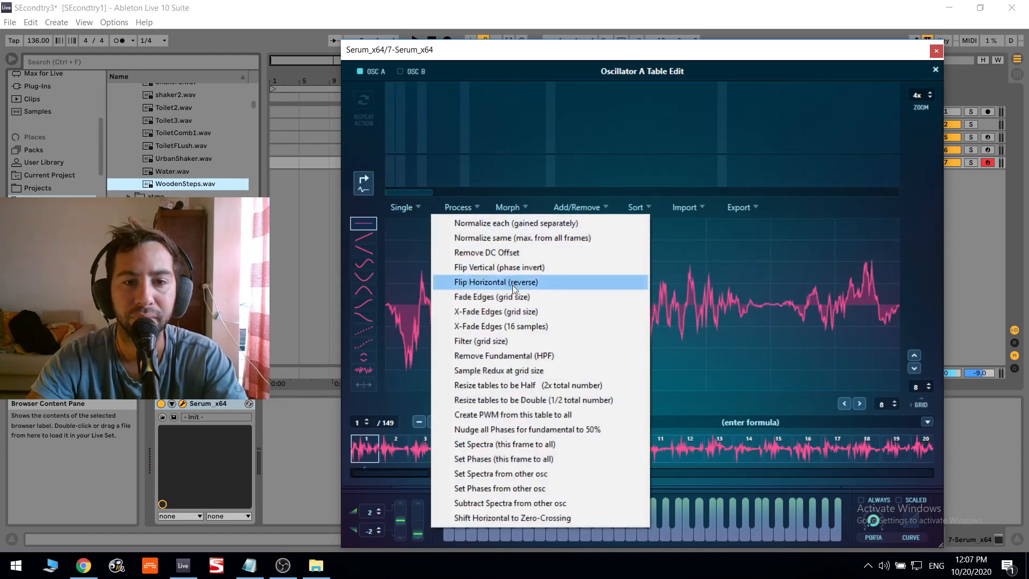
pyautogui.click(514, 297)
pyautogui.click(473, 209)
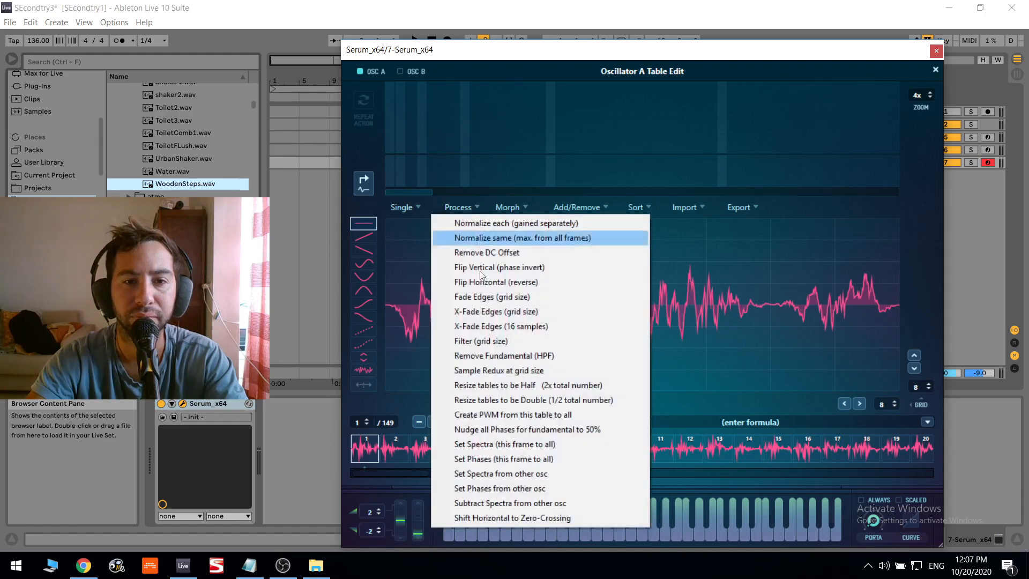
pyautogui.click(505, 310)
# Step: Apply Morph - Crossfade to oscillator A's wavetable, and raise its wavetable position to about 154
pyautogui.click(587, 209)
pyautogui.click(532, 204)
pyautogui.click(520, 209)
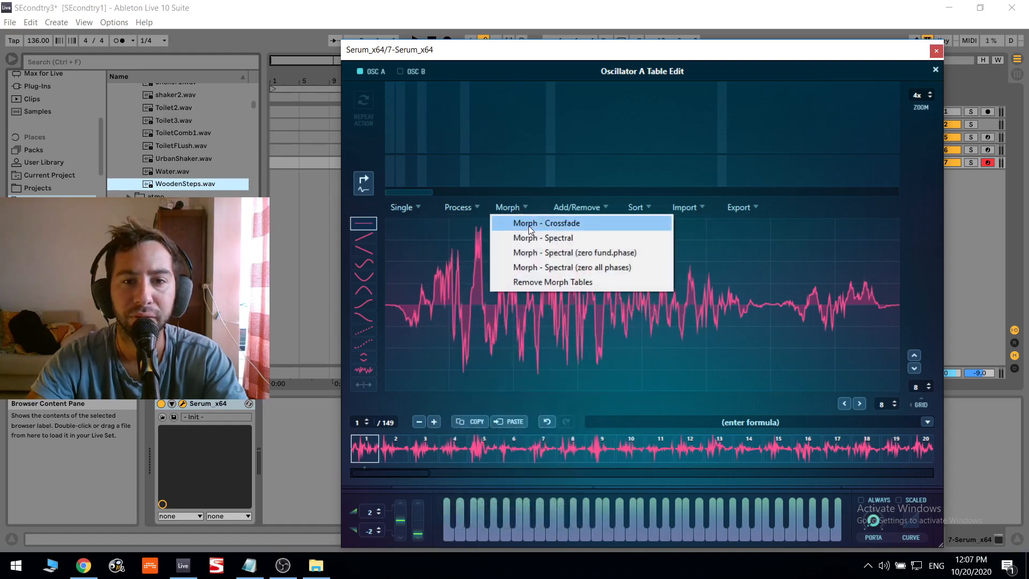
pyautogui.click(528, 224)
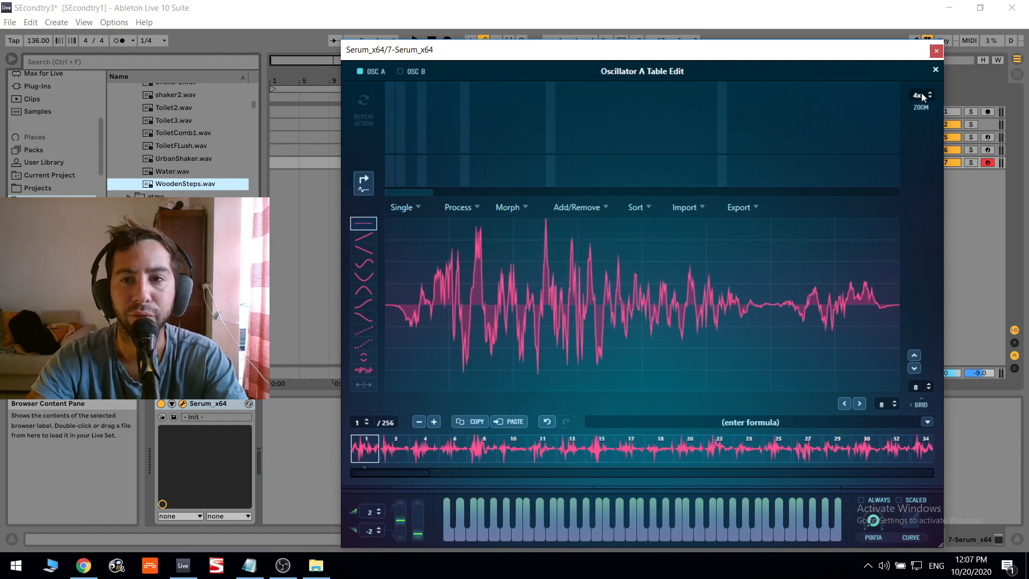
pyautogui.click(934, 69)
pyautogui.moveTo(468, 289); pyautogui.dragTo(468, 201)
# Step: Apply Morph - Spectral to oscillator A's wavetable and return to the oscillator view
pyautogui.click(617, 169)
pyautogui.click(576, 207)
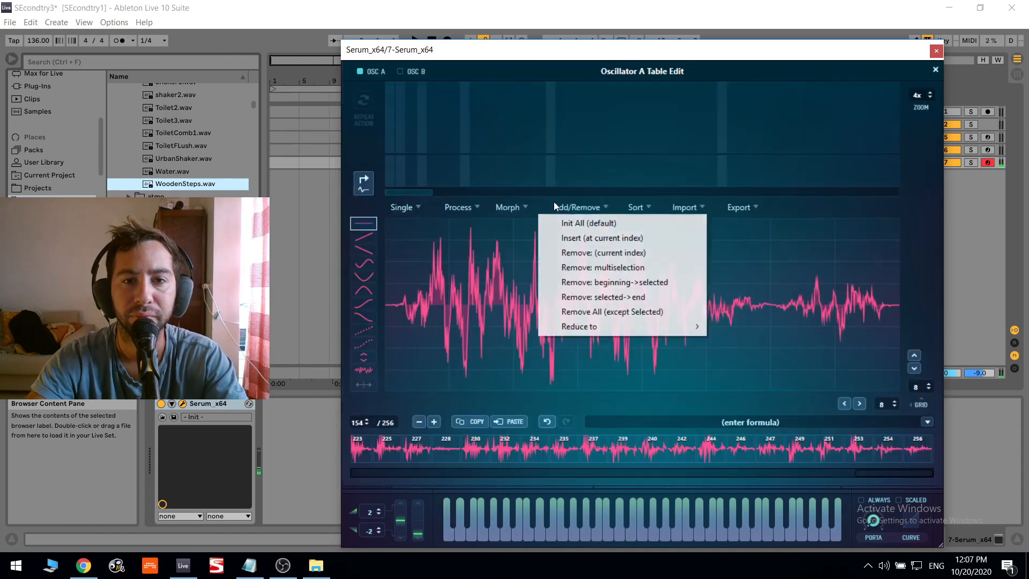
pyautogui.click(525, 209)
pyautogui.click(543, 237)
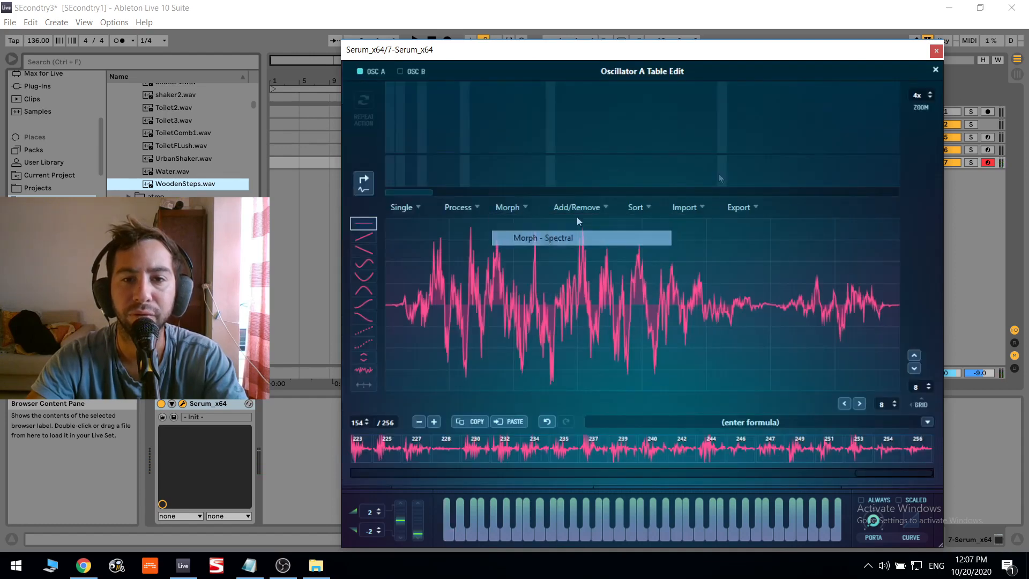
pyautogui.click(936, 69)
# Step: Lower oscillator A's wavetable position and set Envelope 1's attack to about 878 ms
pyautogui.moveTo(468, 289); pyautogui.dragTo(470, 366)
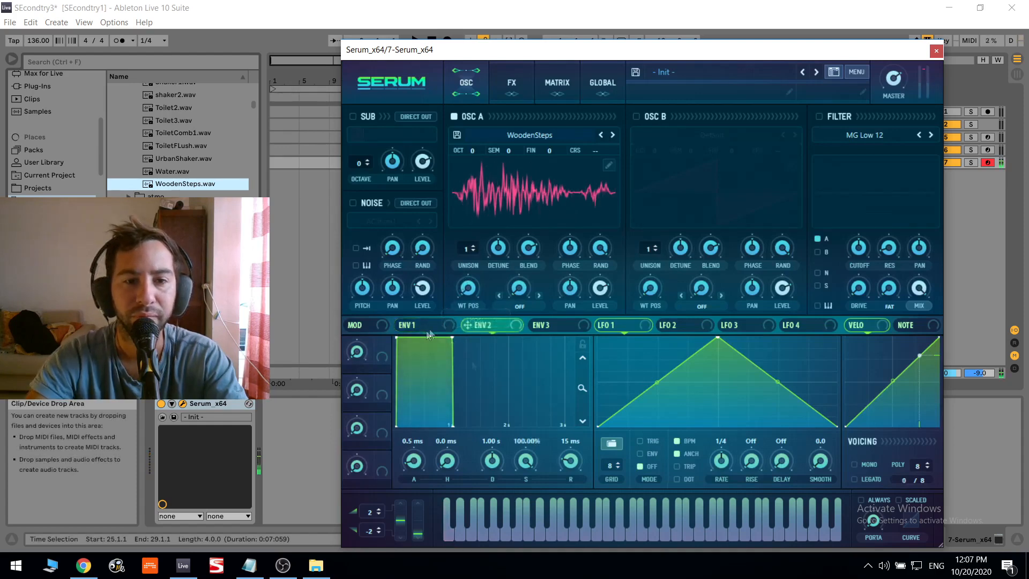
pyautogui.moveTo(414, 462); pyautogui.dragTo(417, 410)
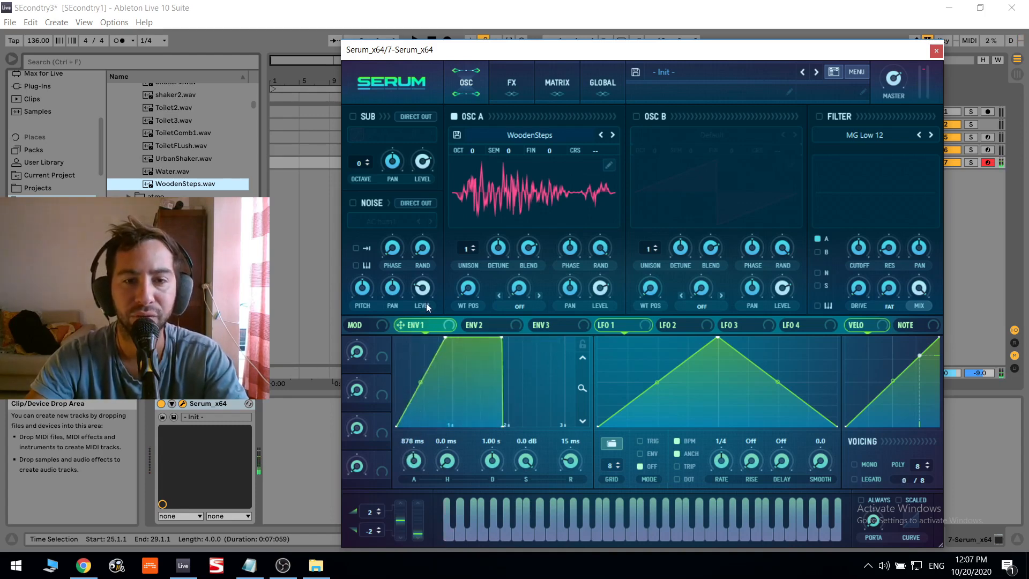
# Step: Enable oscillator B and set its waveform to the single-cycle sin preset in its table editor
pyautogui.click(636, 117)
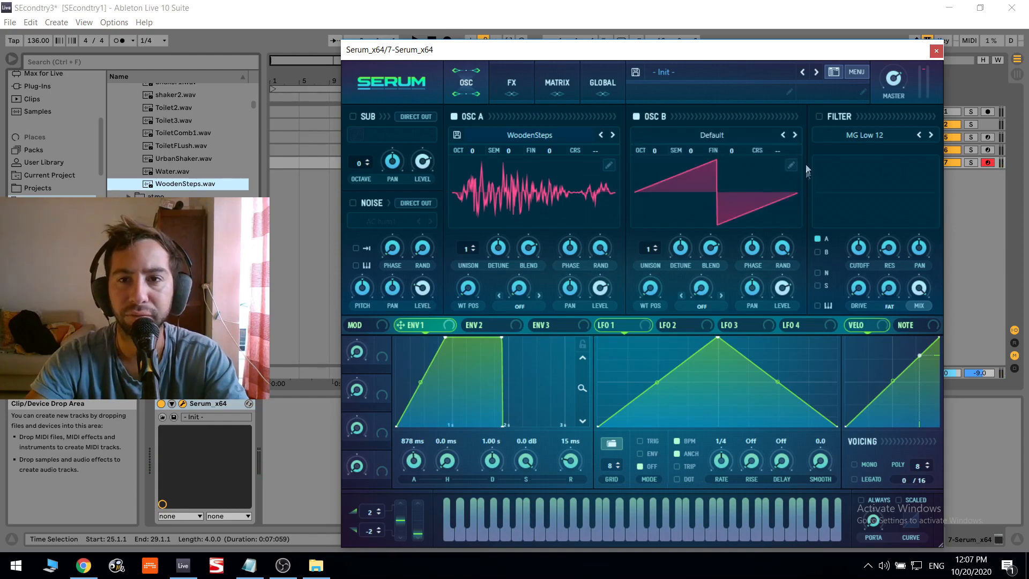
pyautogui.click(737, 142)
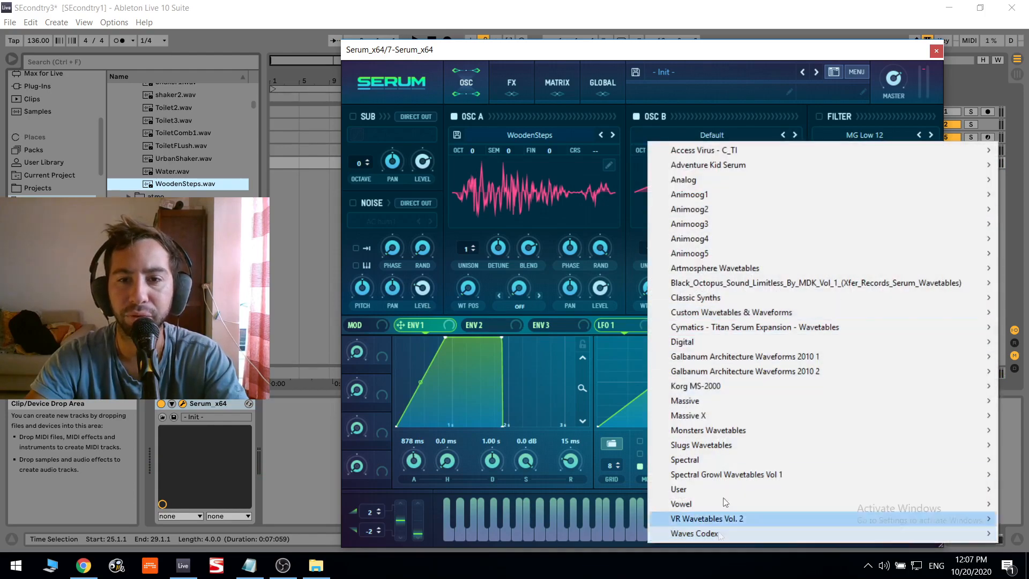
pyautogui.click(705, 120)
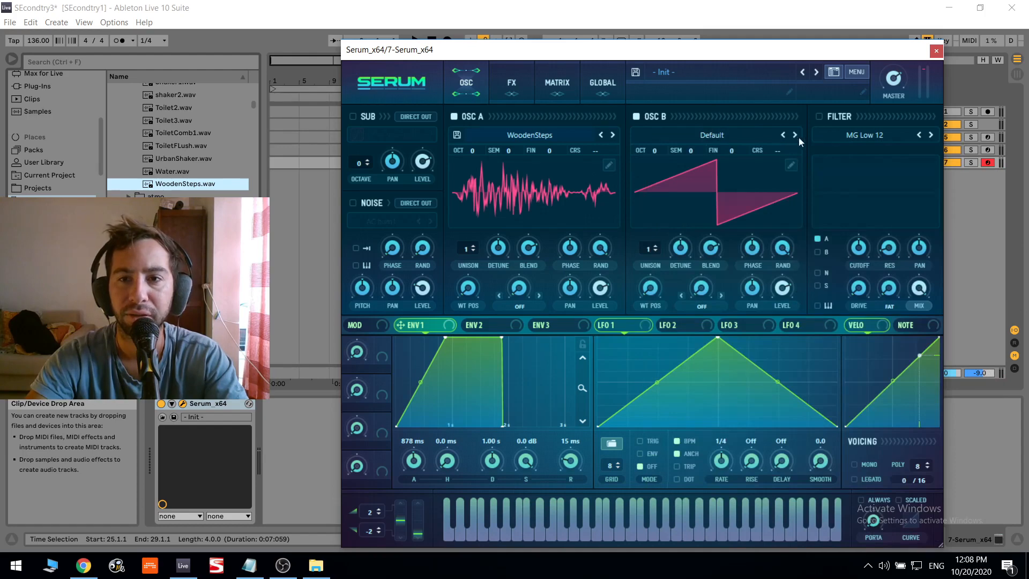
pyautogui.click(790, 165)
pyautogui.click(927, 422)
pyautogui.moveTo(951, 432)
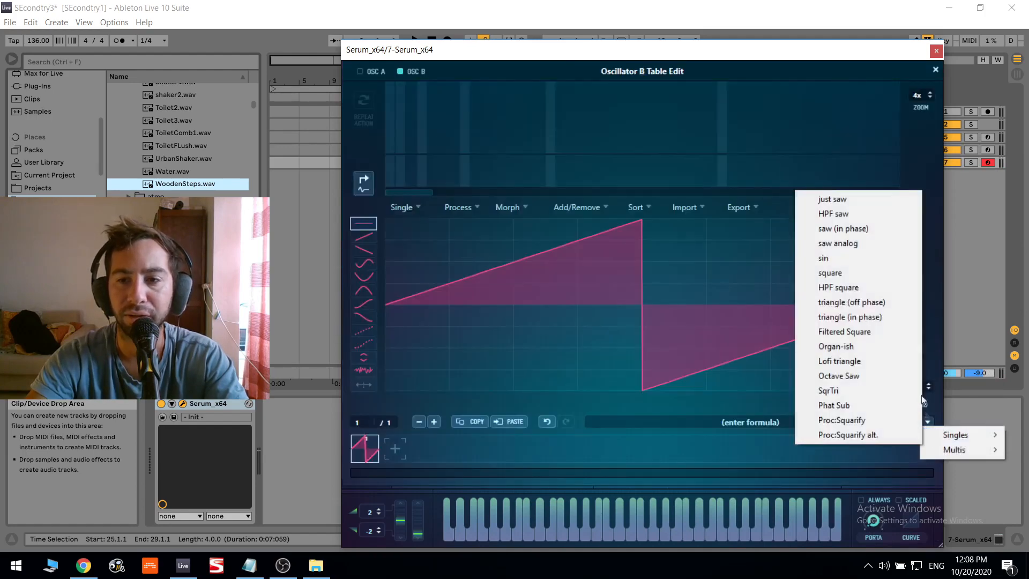
pyautogui.click(857, 257)
pyautogui.click(936, 69)
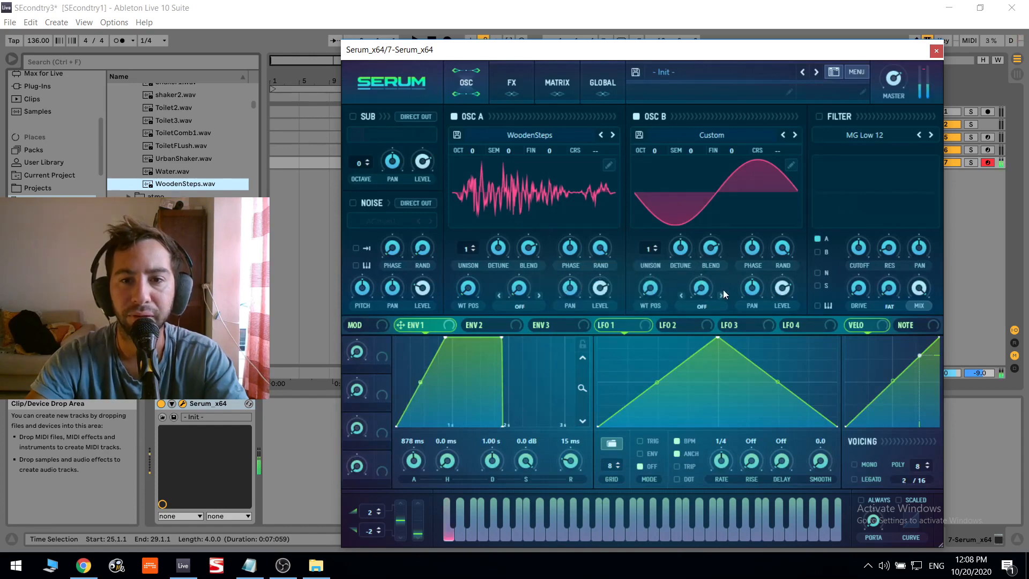
# Step: Set oscillator B's warp mode to FM (from A) and raise the warp amount while playing a note
pyautogui.click(702, 307)
pyautogui.click(729, 484)
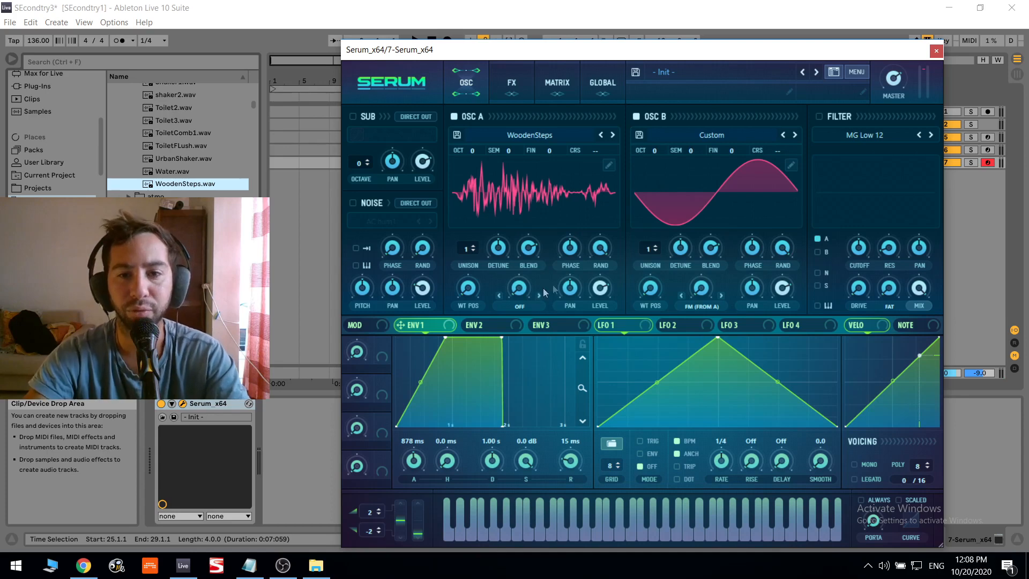
pyautogui.press('a')
pyautogui.moveTo(699, 286); pyautogui.dragTo(699, 280)
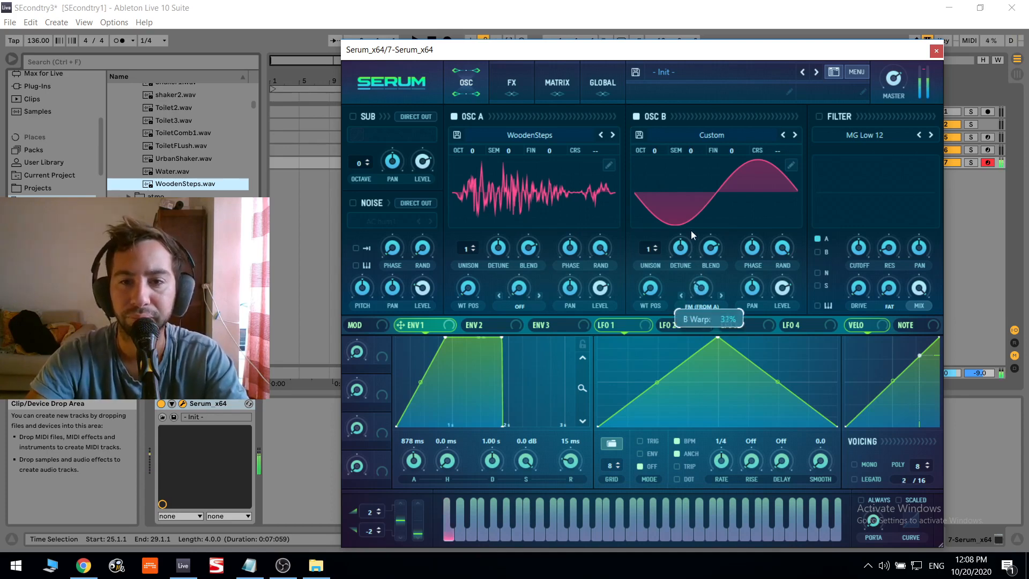
pyautogui.moveTo(691, 220); pyautogui.dragTo(690, 215)
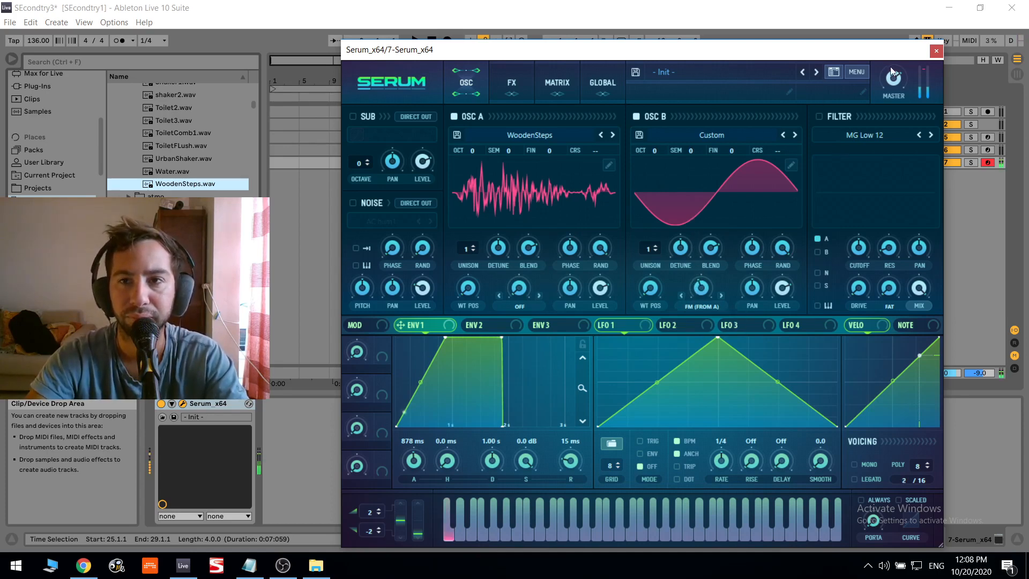
# Step: Turn down the synth's master volume and set oscillator A's octave to -1
pyautogui.moveTo(891, 71); pyautogui.dragTo(891, 95)
pyautogui.moveTo(473, 151); pyautogui.dragTo(475, 170)
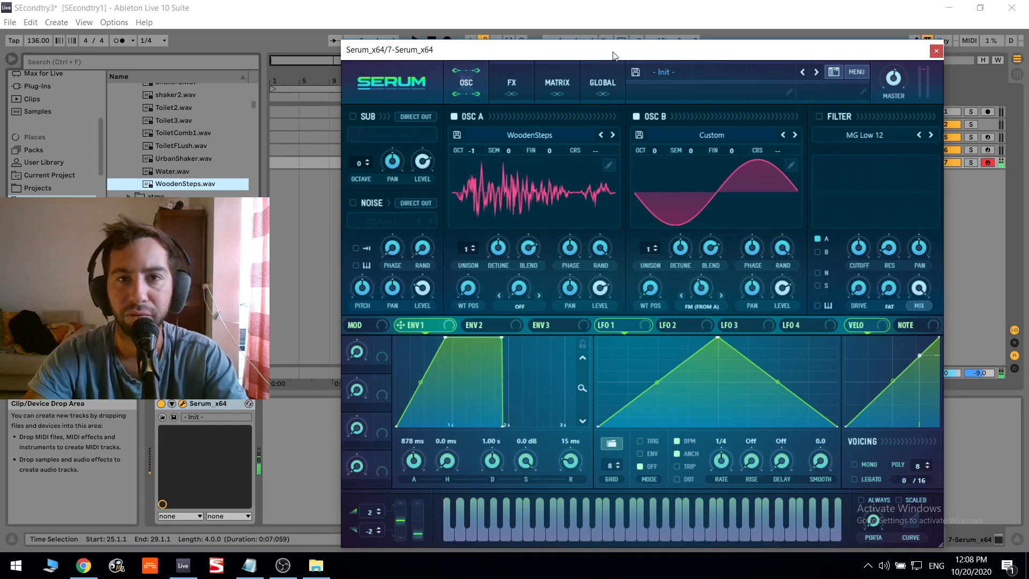
pyautogui.moveTo(613, 56); pyautogui.dragTo(503, 56)
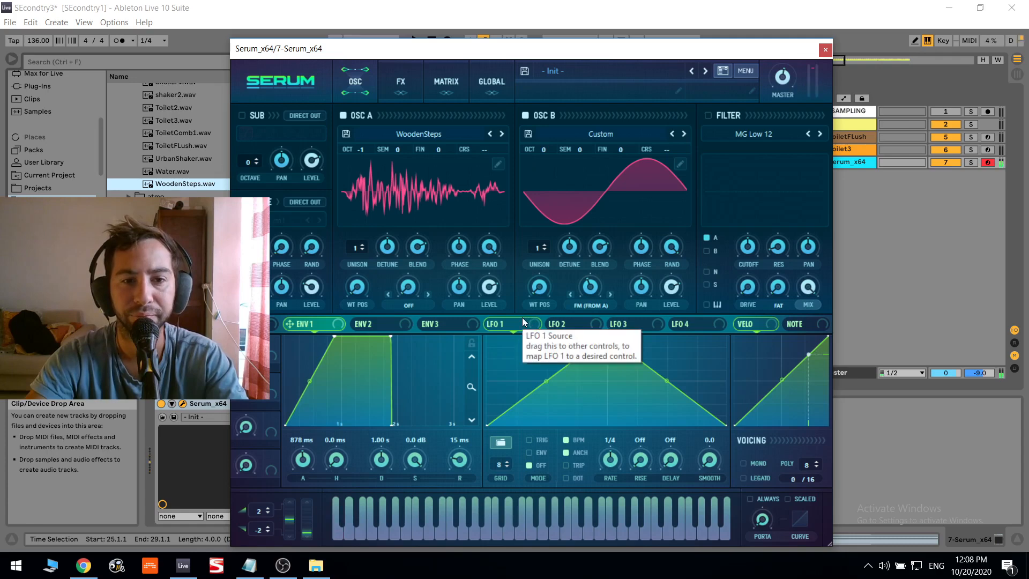
# Step: Set Envelope 1's attack to about 1.93 s and release to about 1.14 s, and lower its sustain
pyautogui.moveTo(311, 455)
pyautogui.mouseDown()
pyautogui.moveTo(311, 437)
pyautogui.moveTo(309, 452)
pyautogui.mouseUp()
pyautogui.moveTo(455, 461); pyautogui.dragTo(468, 422)
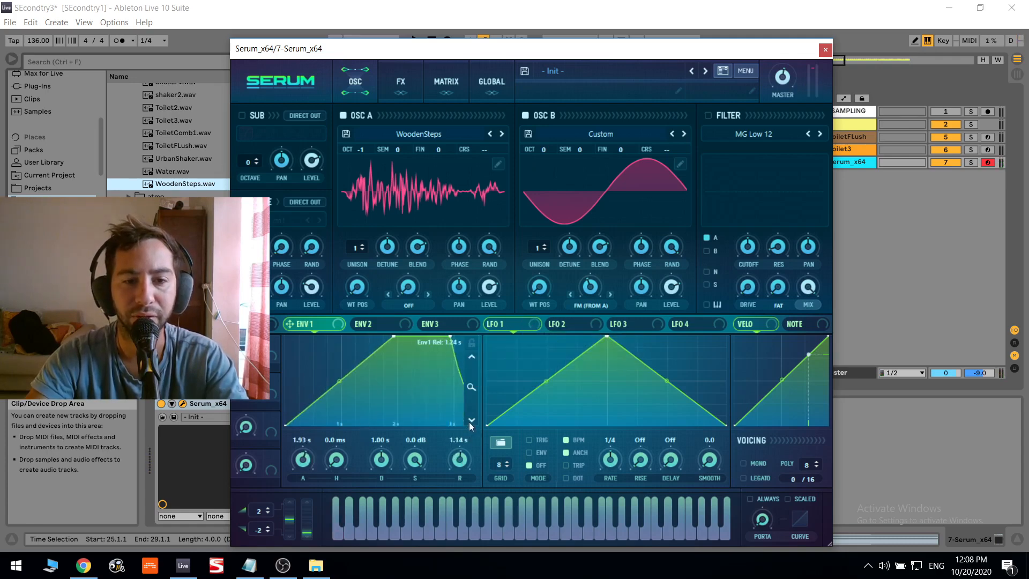
pyautogui.moveTo(415, 459); pyautogui.dragTo(414, 490)
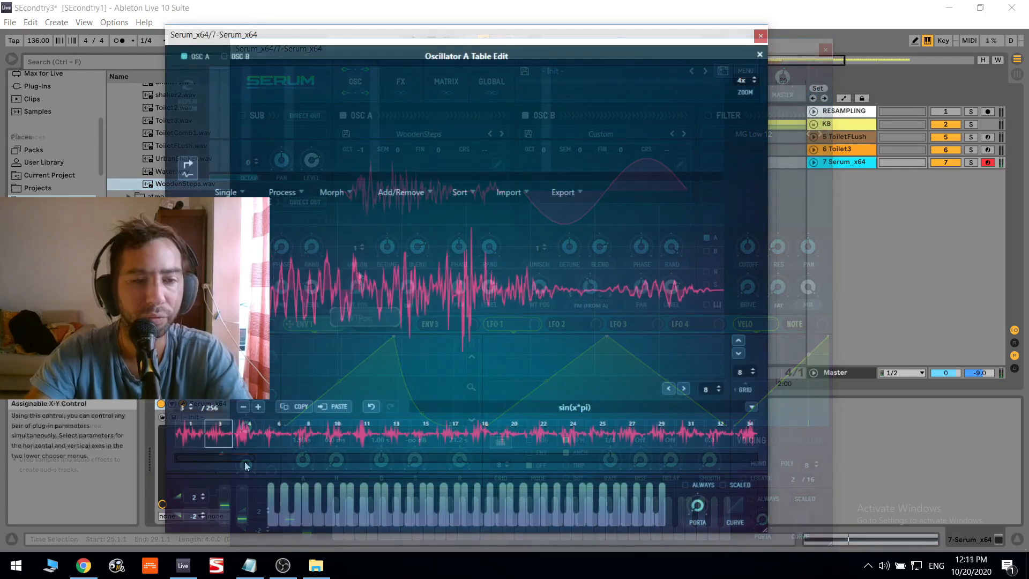
# Step: Select oscillator A's wavetable frames from 3 through 256 and delete them with Remove: multiselection
pyautogui.moveTo(227, 458); pyautogui.dragTo(772, 450)
pyautogui.click(742, 434)
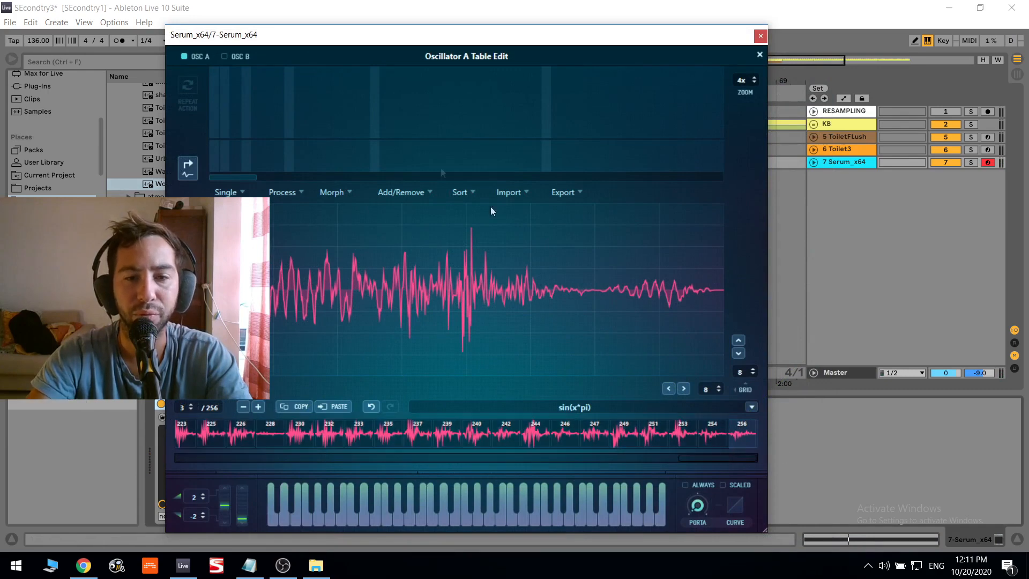
pyautogui.click(410, 190)
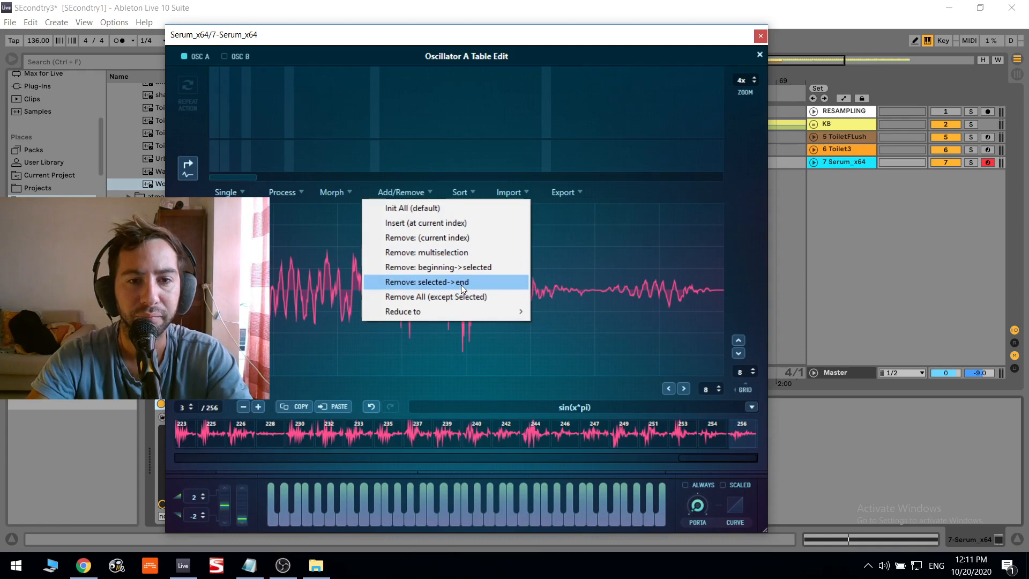
pyautogui.click(457, 259)
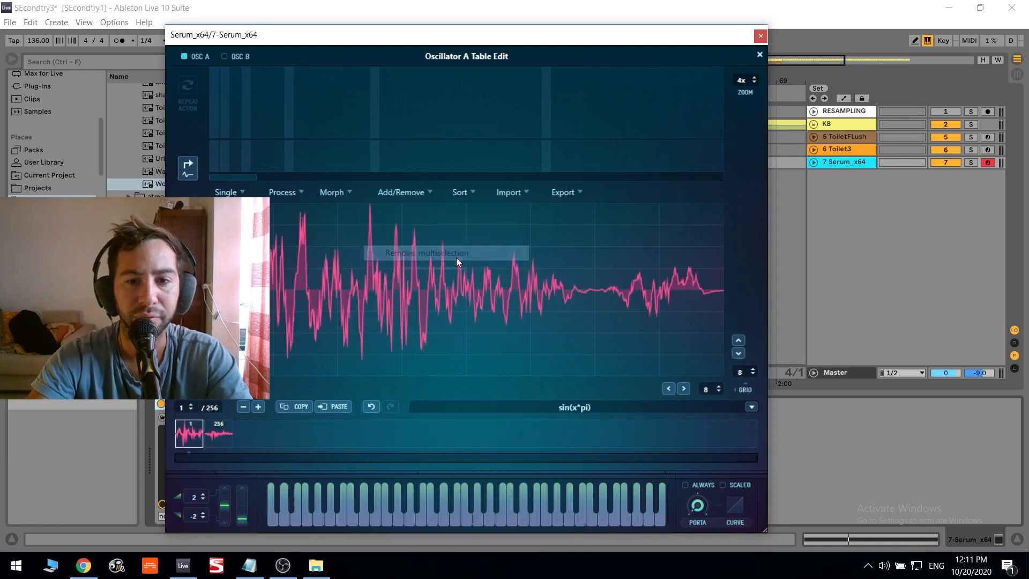
pyautogui.click(425, 193)
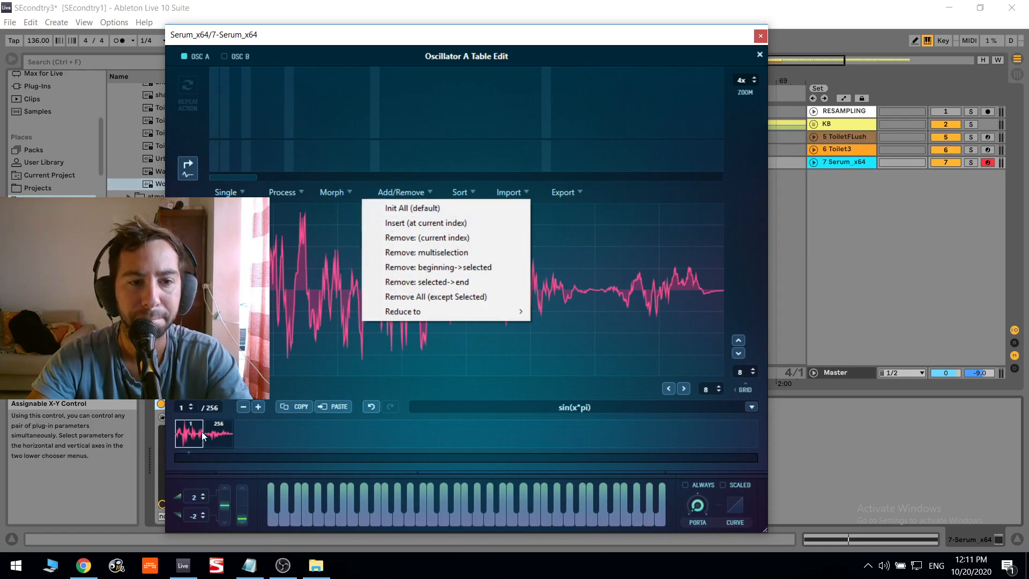
# Step: Apply Morph - Crossfade to oscillator A's wavetable, select its first frame, and close the table editor
pyautogui.click(218, 433)
pyautogui.click(402, 190)
pyautogui.click(349, 203)
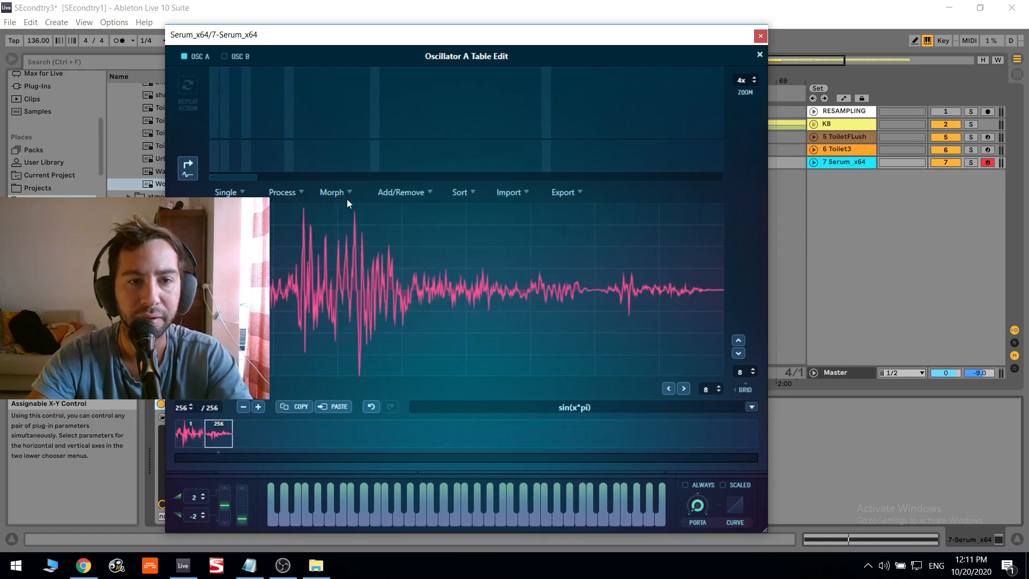
pyautogui.click(350, 195)
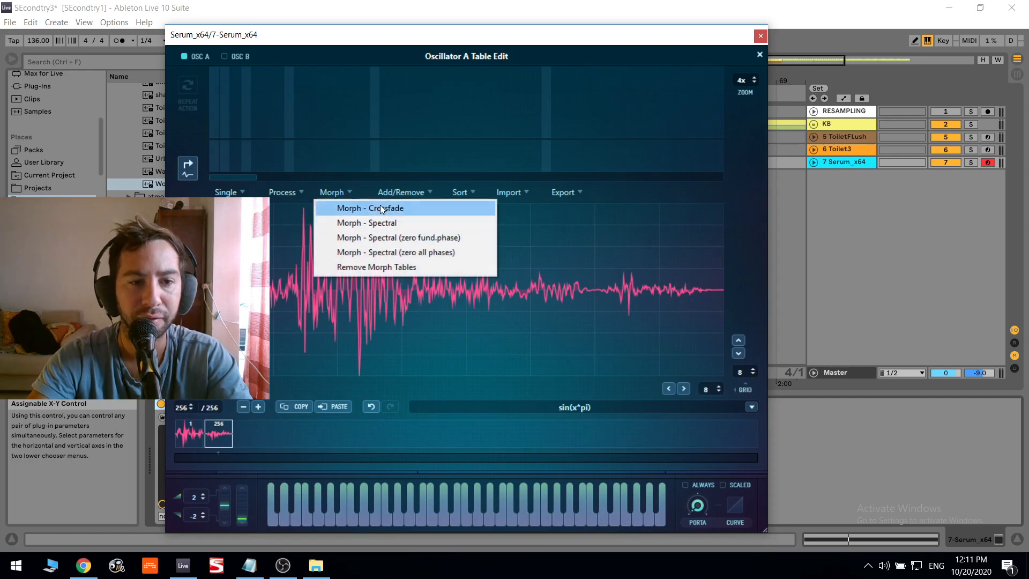
pyautogui.click(382, 209)
pyautogui.click(405, 193)
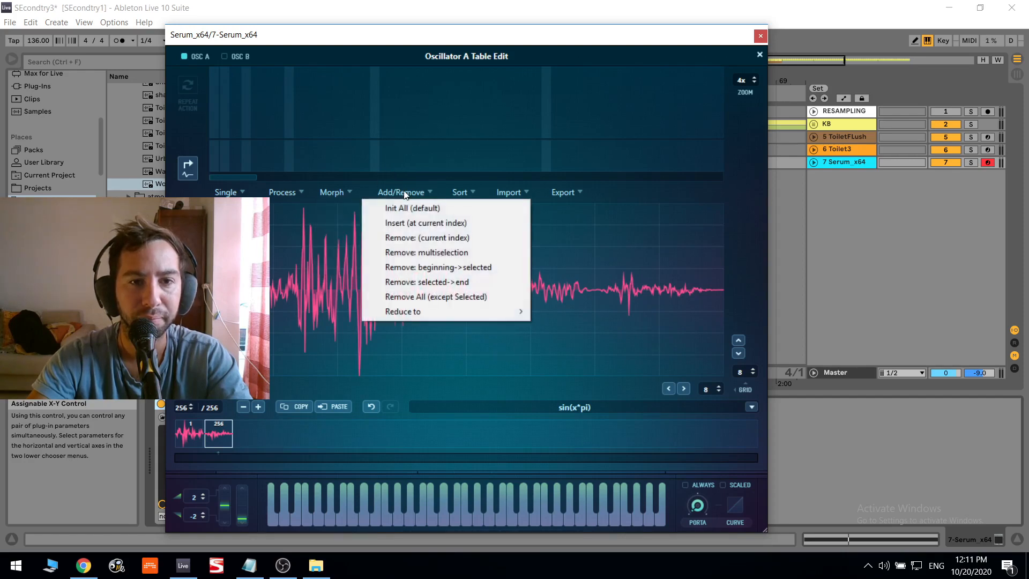
pyautogui.click(342, 191)
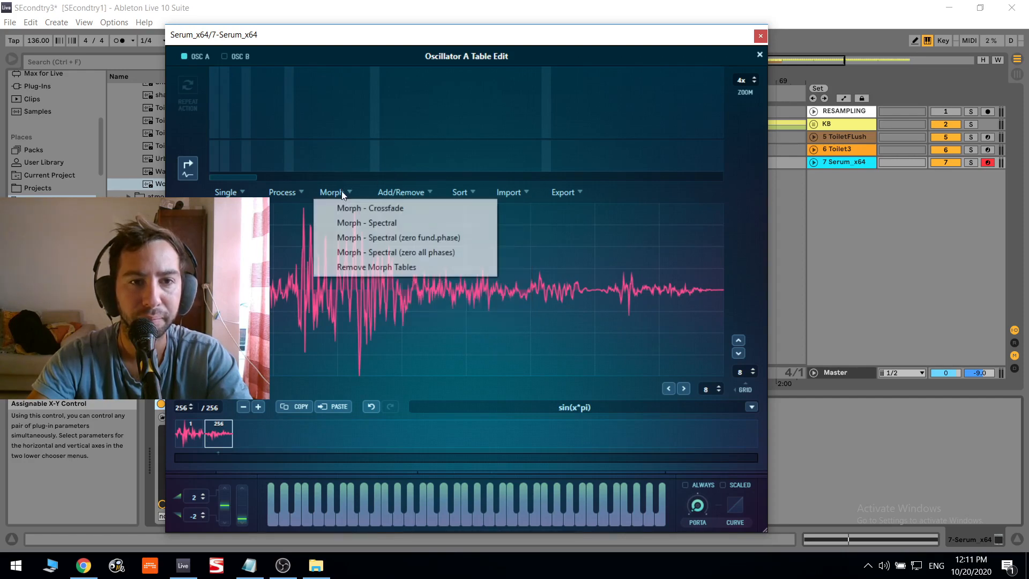
pyautogui.click(383, 238)
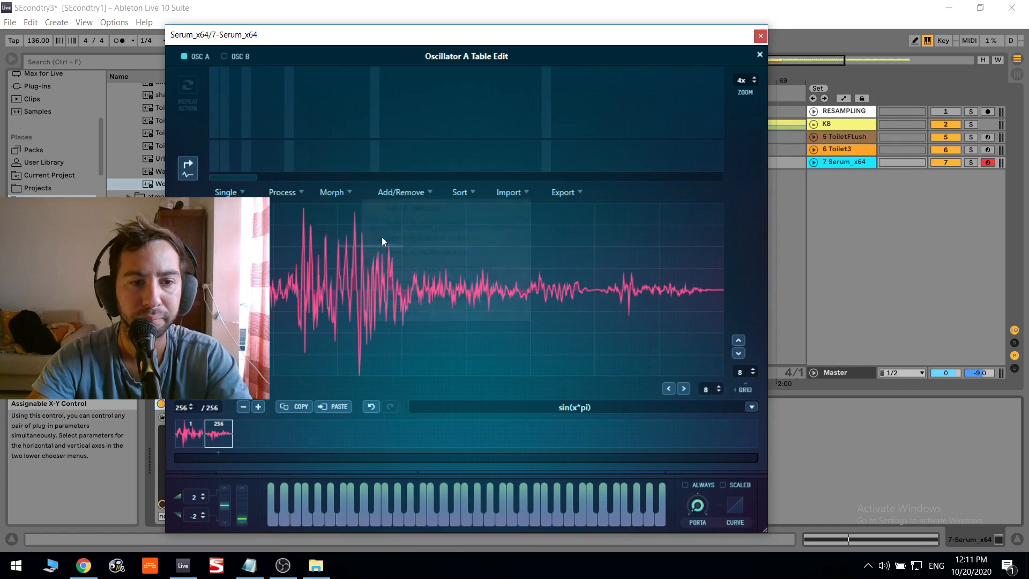
pyautogui.click(191, 441)
pyautogui.click(759, 54)
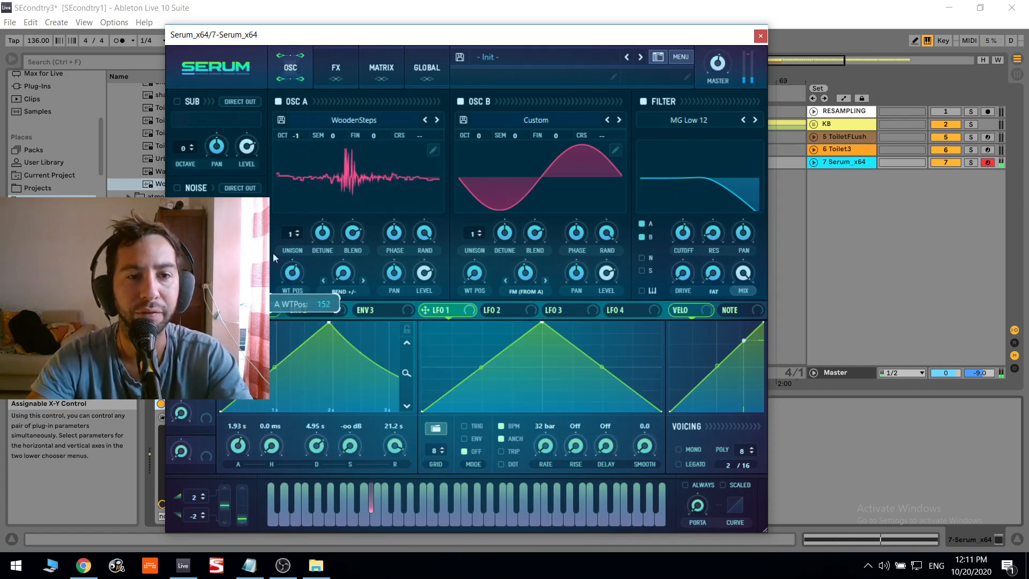
# Step: Examine the first and last frames of oscillator A's morphed wavetable in the table editor
pyautogui.click(344, 48)
pyautogui.click(381, 67)
pyautogui.click(290, 67)
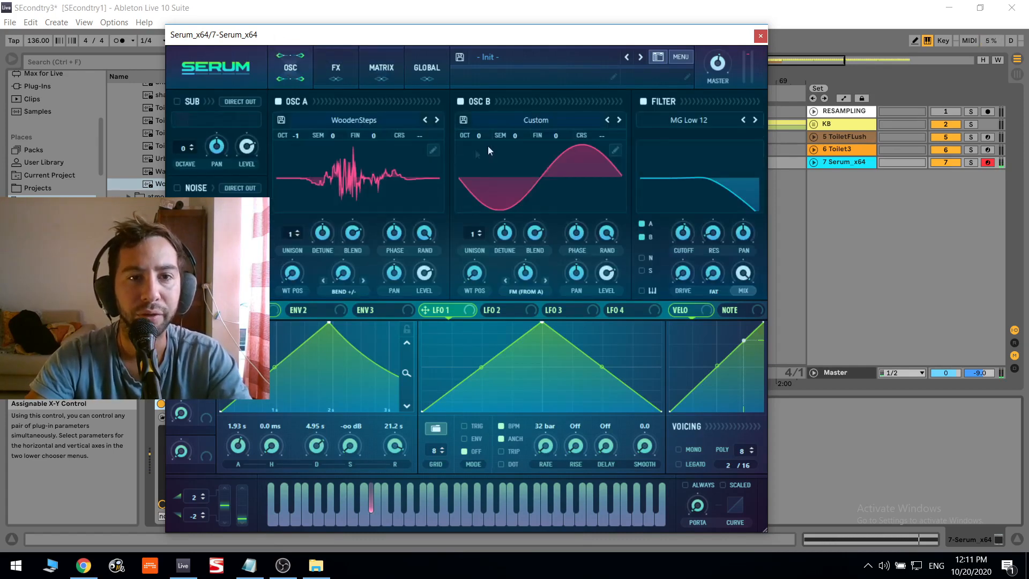
pyautogui.click(433, 149)
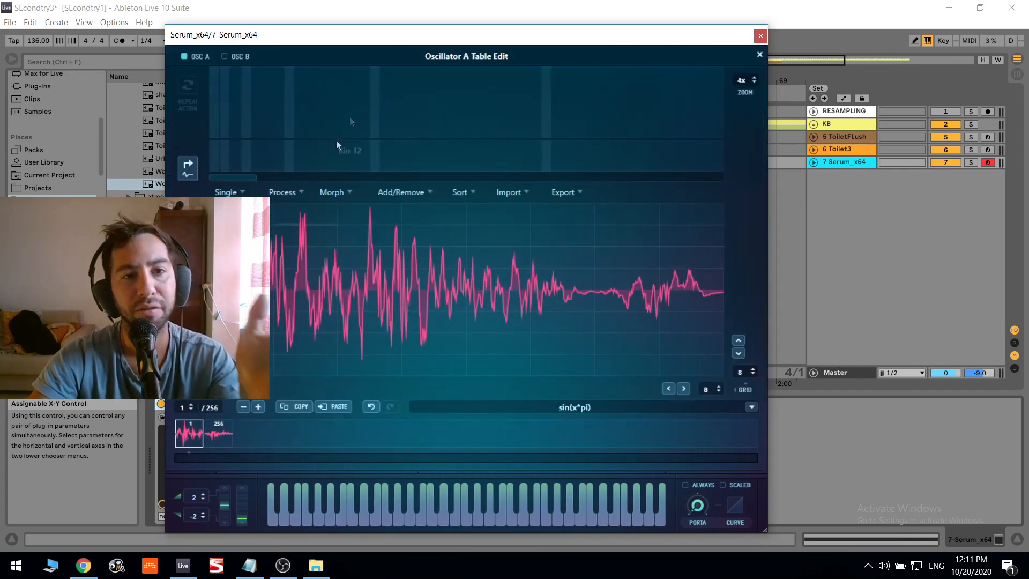
pyautogui.click(217, 441)
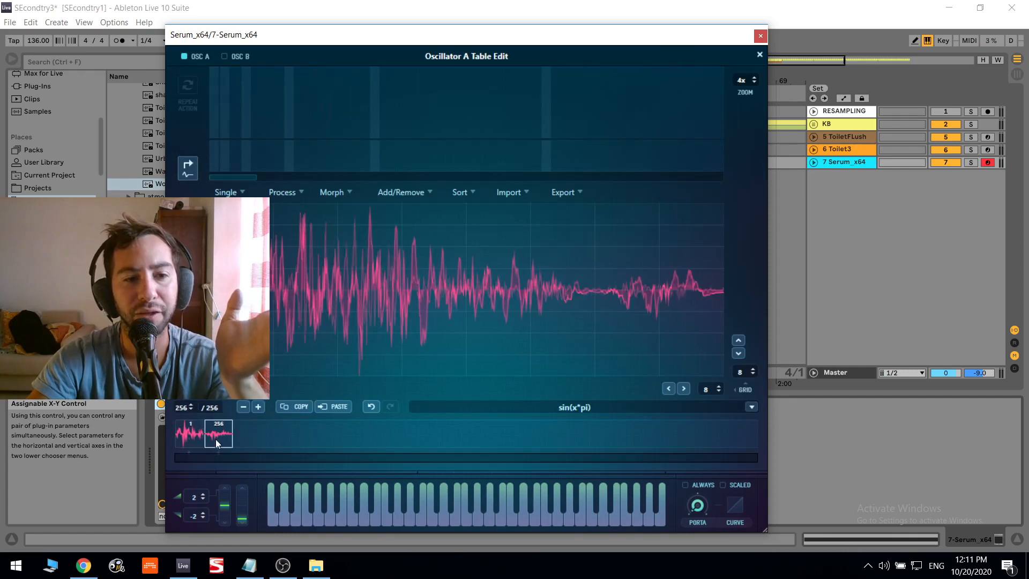
pyautogui.click(189, 440)
pyautogui.click(759, 54)
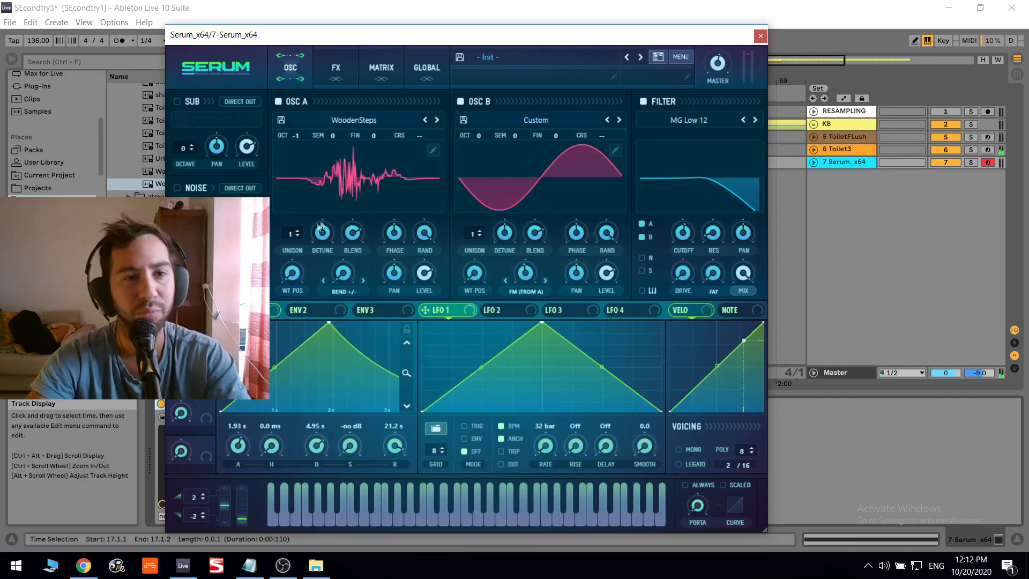
# Step: Modulate oscillator A's wavetable position with LFO 1 at a 4 bar rate, and set oscillator B's FM warp to about 82%
pyautogui.moveTo(292, 273)
pyautogui.mouseDown()
pyautogui.moveTo(288, 106)
pyautogui.moveTo(312, 292)
pyautogui.moveTo(293, 275)
pyautogui.mouseUp()
pyautogui.moveTo(543, 449); pyautogui.dragTo(549, 421)
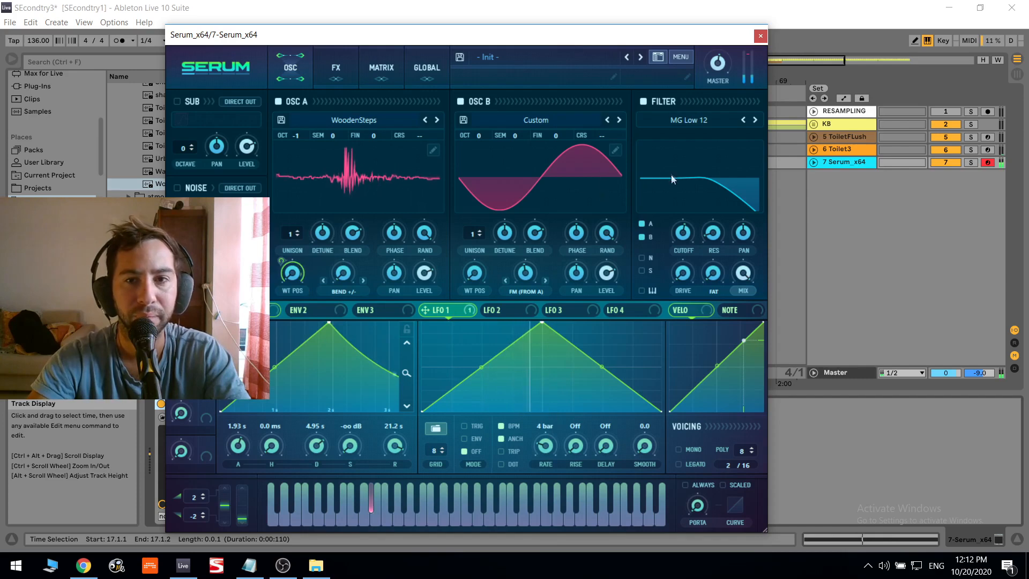
pyautogui.moveTo(529, 243)
pyautogui.mouseDown()
pyautogui.moveTo(521, 185)
pyautogui.moveTo(530, 236)
pyautogui.mouseUp()
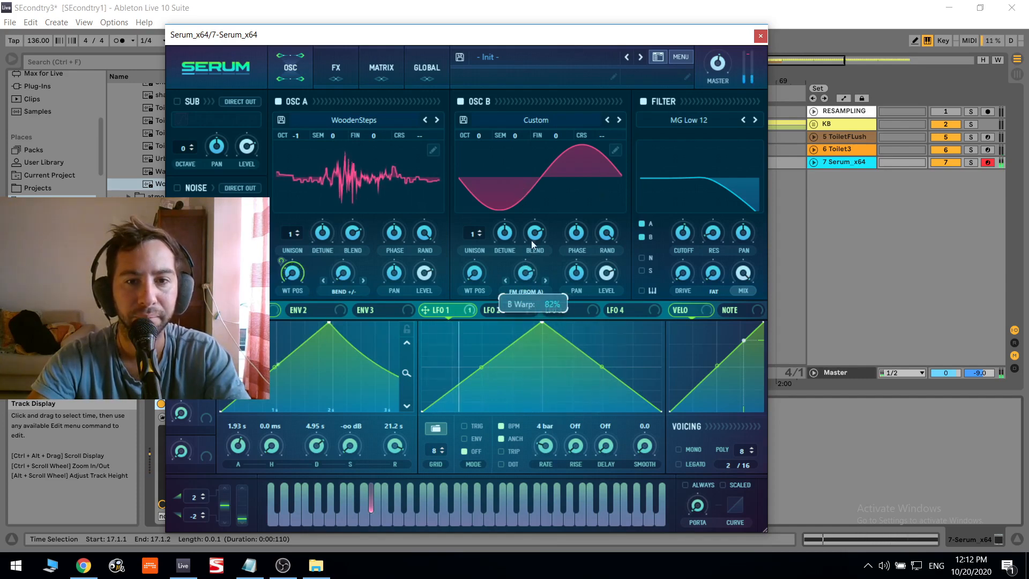
# Step: Set oscillator A's octave to 0 and oscillator B's octave to -1
pyautogui.moveTo(477, 142); pyautogui.dragTo(484, 121)
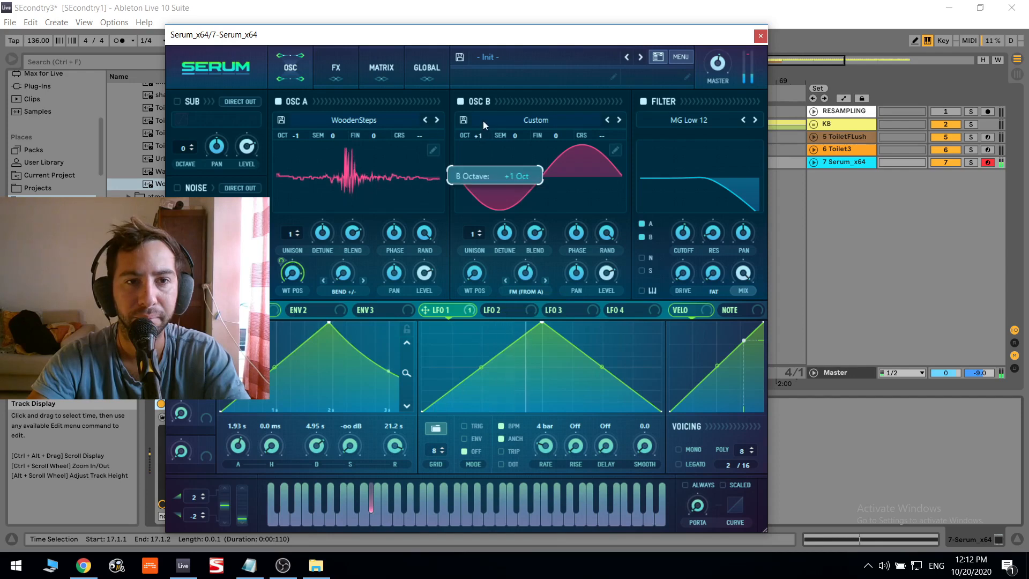
pyautogui.moveTo(293, 135)
pyautogui.mouseDown()
pyautogui.moveTo(294, 155)
pyautogui.moveTo(300, 124)
pyautogui.mouseUp()
pyautogui.moveTo(479, 138); pyautogui.dragTo(474, 177)
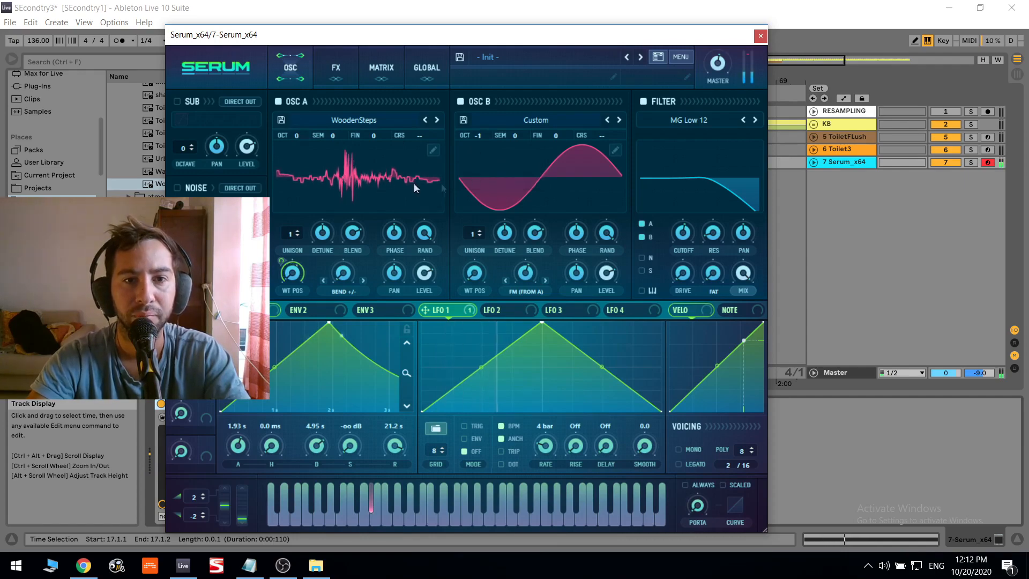
pyautogui.click(548, 119)
pyautogui.click(549, 105)
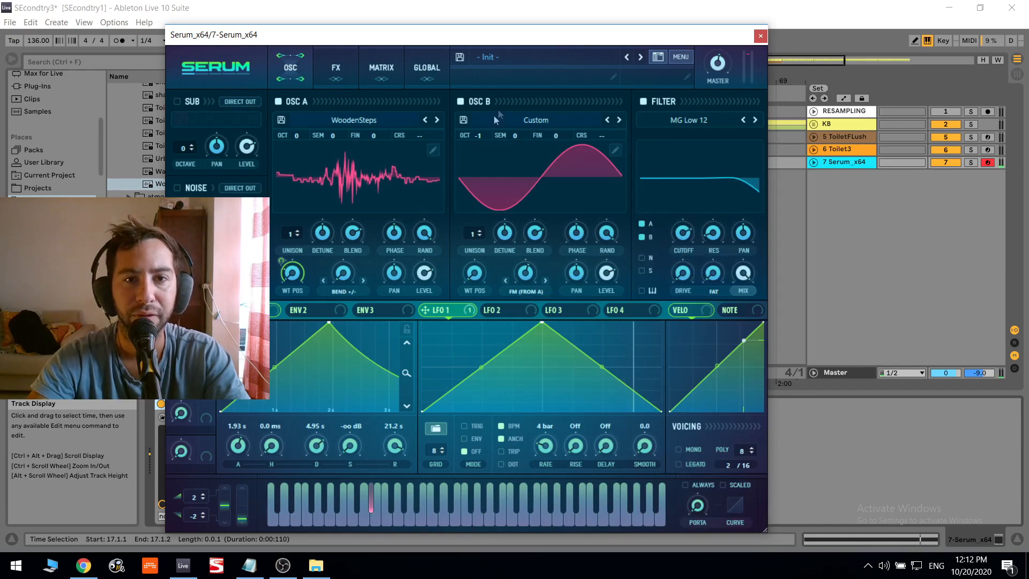
pyautogui.click(537, 119)
pyautogui.moveTo(541, 404)
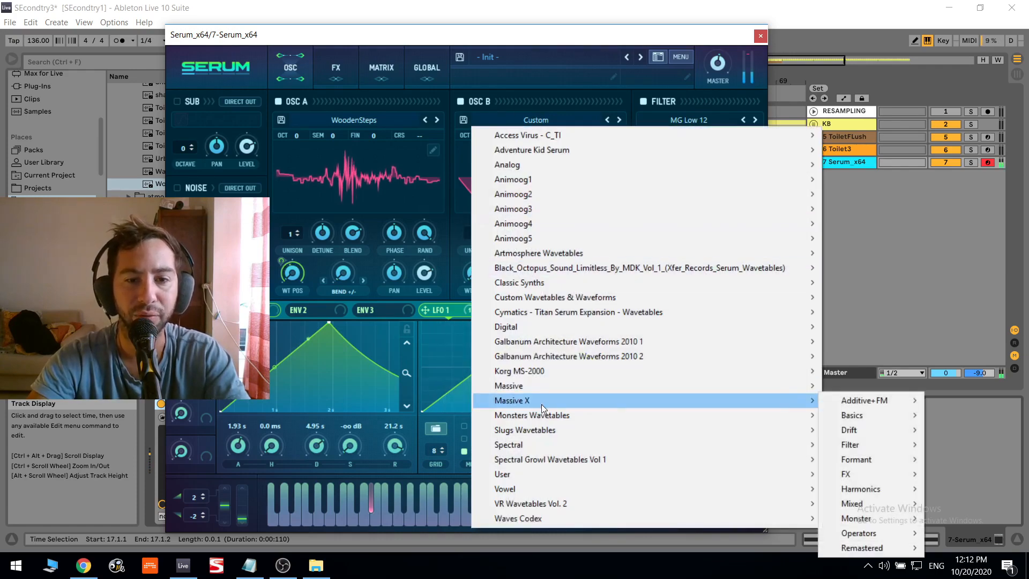
pyautogui.moveTo(879, 490)
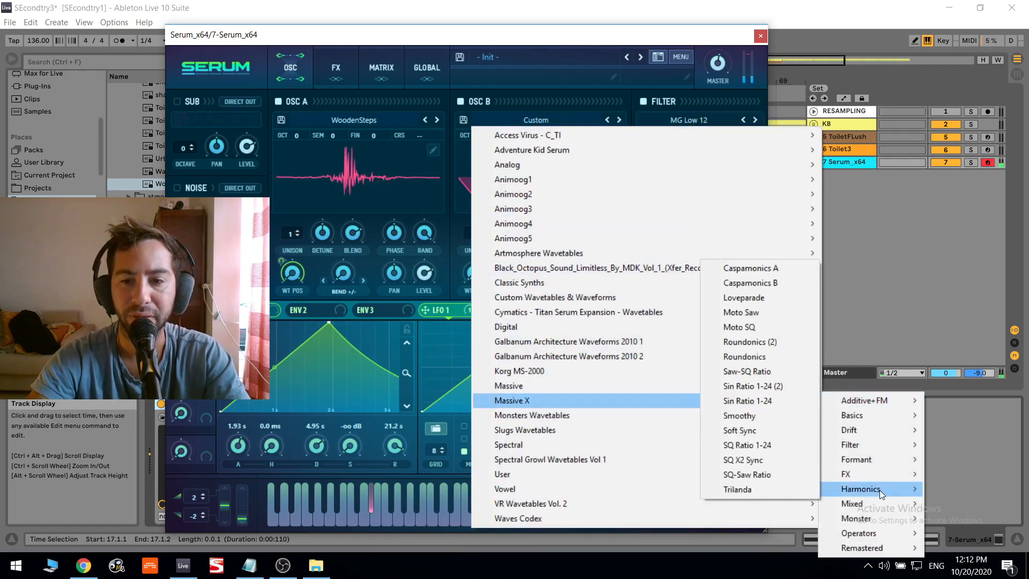
pyautogui.click(489, 32)
# Step: Edit oscillator B's wavetable, lowering the fundamental and drawing descending harmonic levels from bin 2 up to about bin 19
pyautogui.click(615, 154)
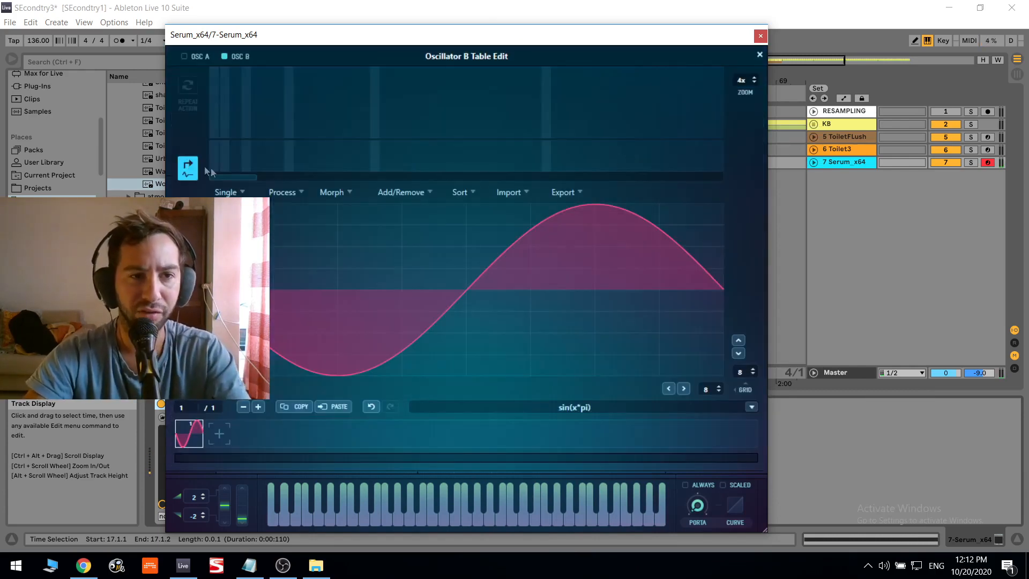
pyautogui.click(214, 88)
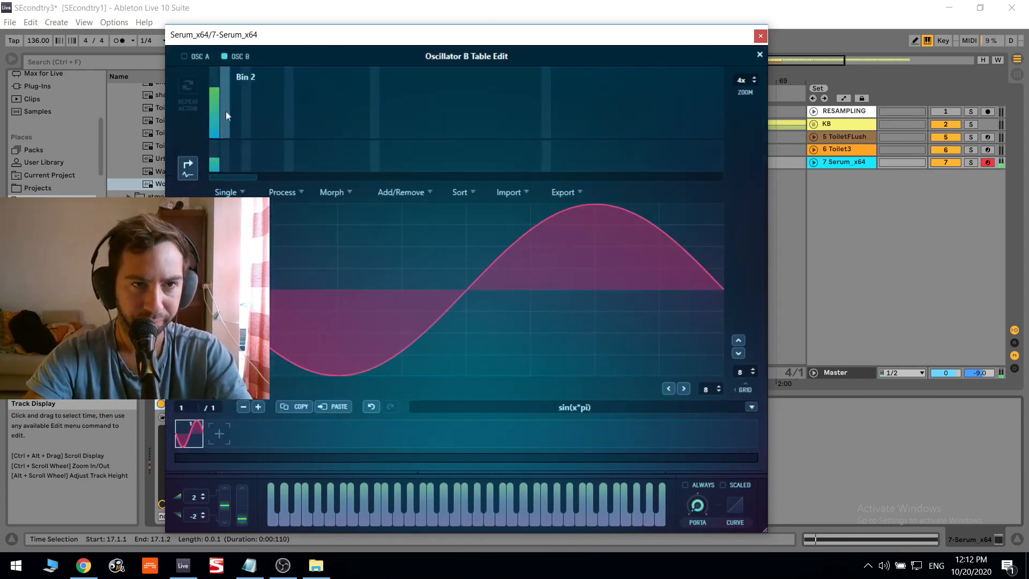
pyautogui.moveTo(226, 111); pyautogui.dragTo(288, 131)
pyautogui.moveTo(215, 117); pyautogui.dragTo(214, 121)
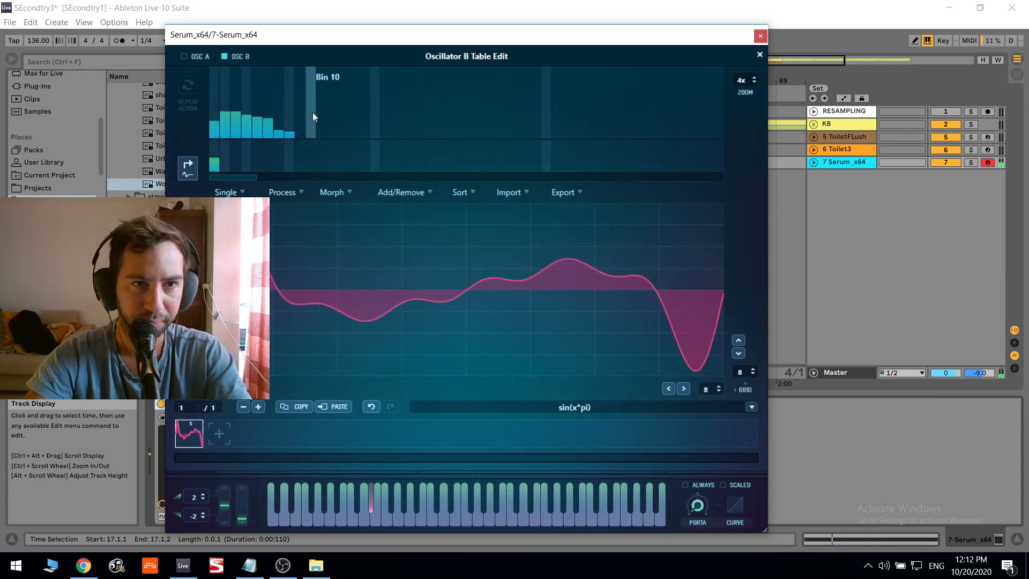
pyautogui.moveTo(316, 116)
pyautogui.mouseDown()
pyautogui.moveTo(395, 102)
pyautogui.moveTo(453, 134)
pyautogui.mouseUp()
pyautogui.moveTo(328, 133)
pyautogui.mouseDown()
pyautogui.moveTo(413, 126)
pyautogui.moveTo(320, 127)
pyautogui.mouseUp()
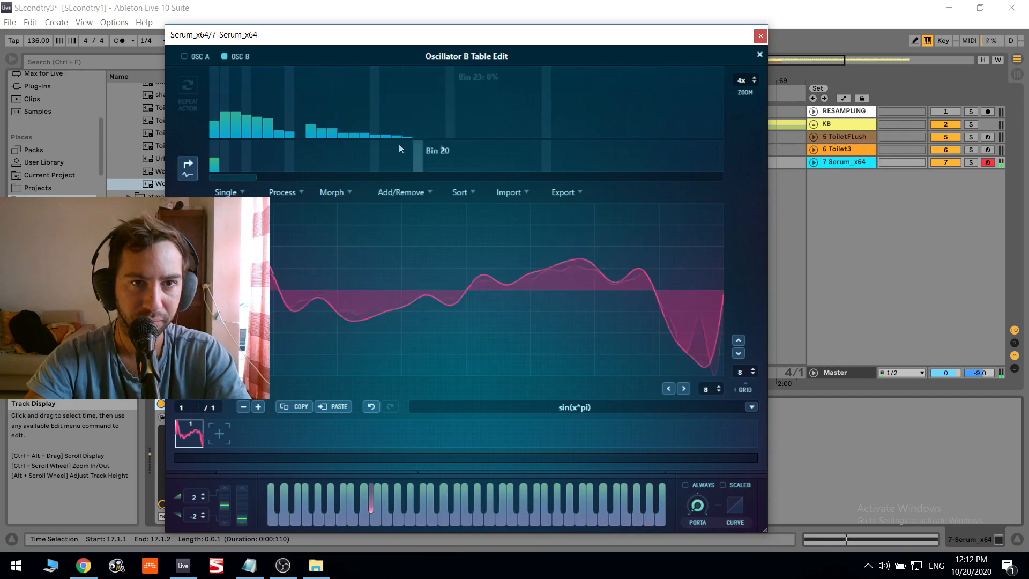
pyautogui.click(310, 130)
# Step: Raise harmonic bins 4 and 2 of oscillator B's waveform, and lower the MG Low 12 filter's cutoff
pyautogui.click(243, 98)
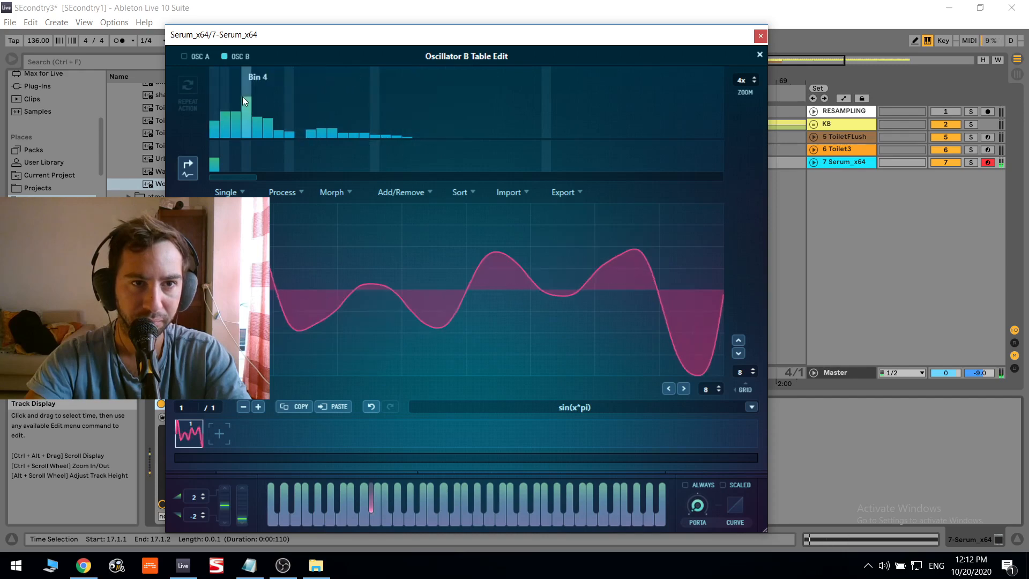
pyautogui.moveTo(243, 97)
pyautogui.mouseDown()
pyautogui.moveTo(243, 79)
pyautogui.moveTo(245, 97)
pyautogui.mouseUp()
pyautogui.click(224, 86)
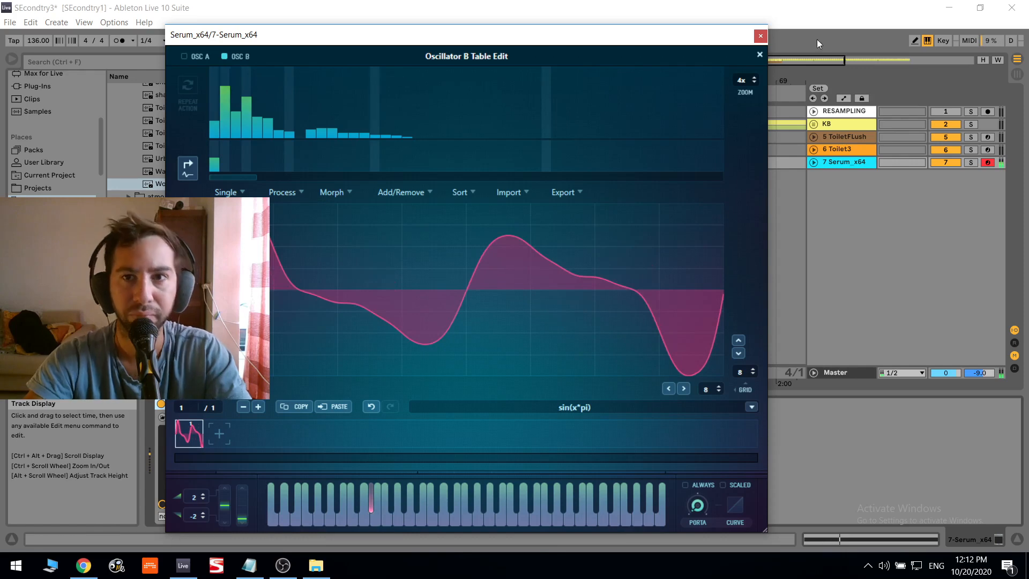
pyautogui.click(759, 55)
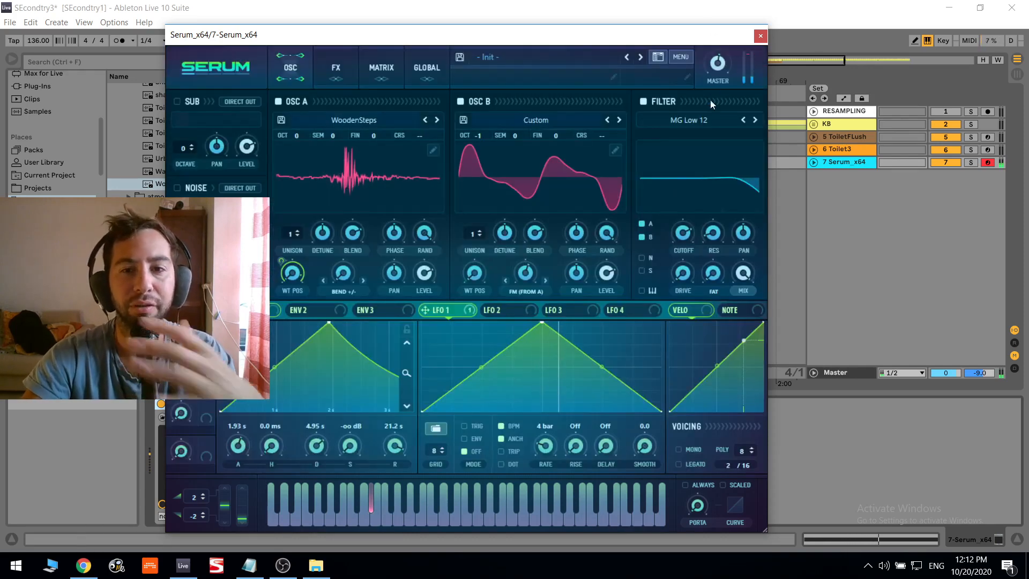
pyautogui.moveTo(683, 232); pyautogui.dragTo(720, 227)
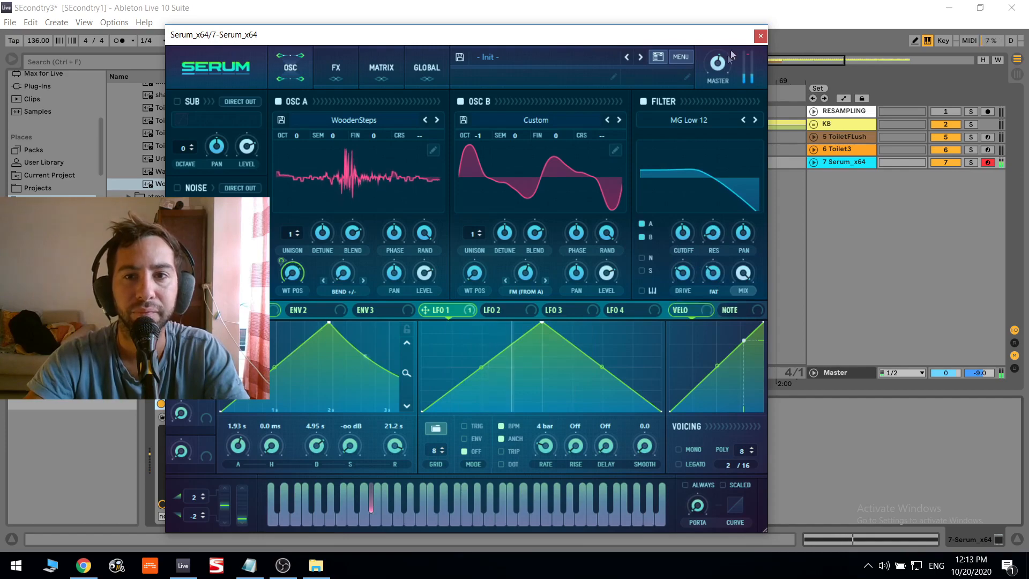
# Step: Close the synth window, select the clip on the 7 Serum_x64 track, and unfold and heighten that track
pyautogui.click(762, 36)
pyautogui.doubleClick(406, 161)
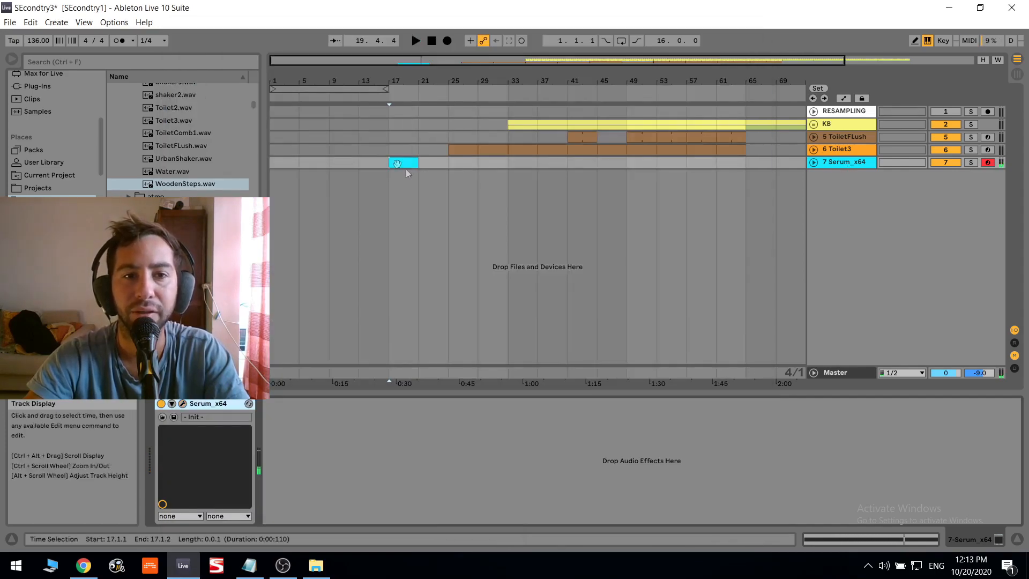
pyautogui.click(844, 152)
pyautogui.click(844, 152)
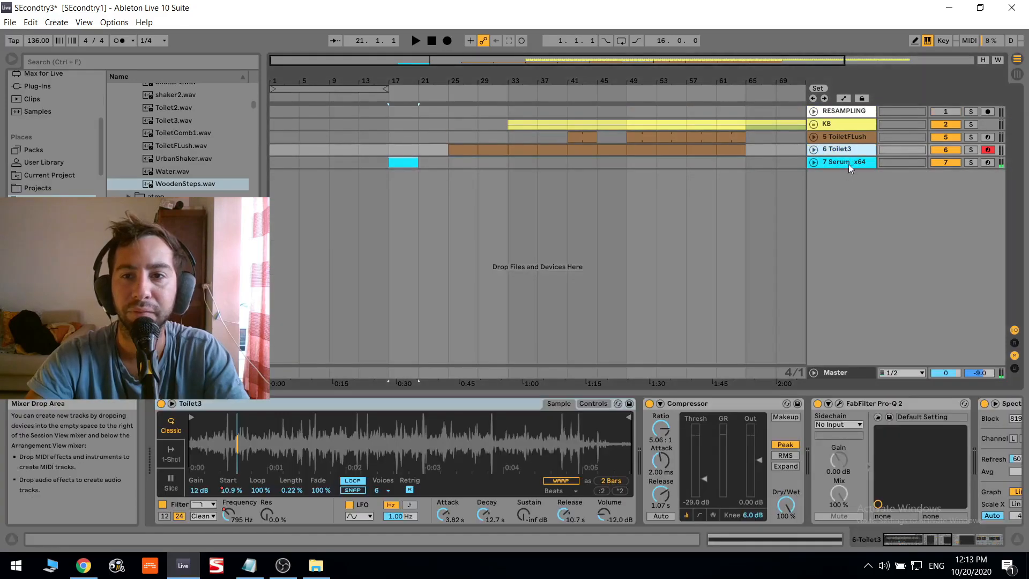
pyautogui.click(848, 163)
pyautogui.moveTo(848, 168); pyautogui.dragTo(840, 272)
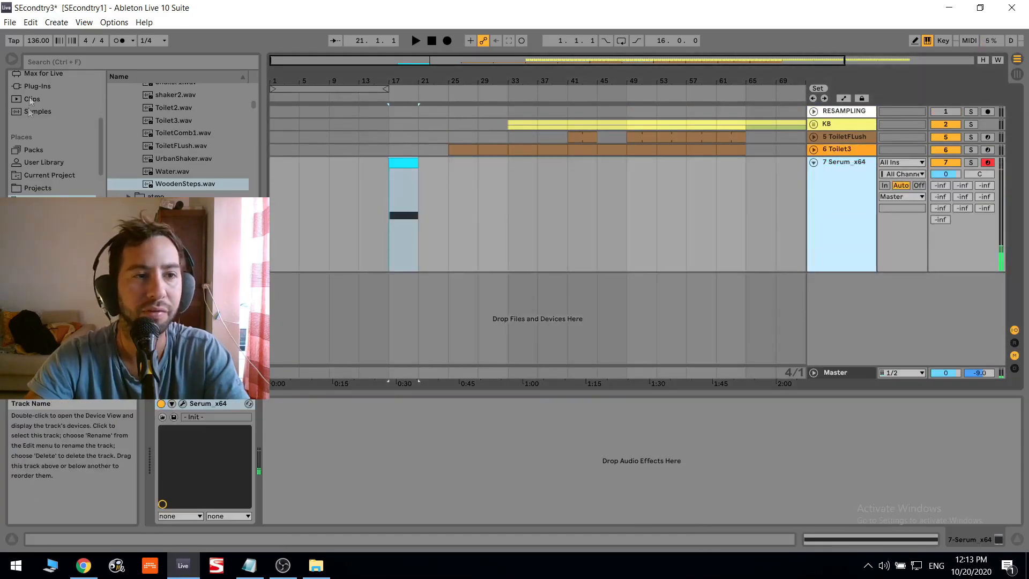
# Step: Search the plug-ins for "fab" and add FabFilter Pro-Q 2 after Serum on the track
pyautogui.scroll(3, 30, 102)
pyautogui.click(41, 166)
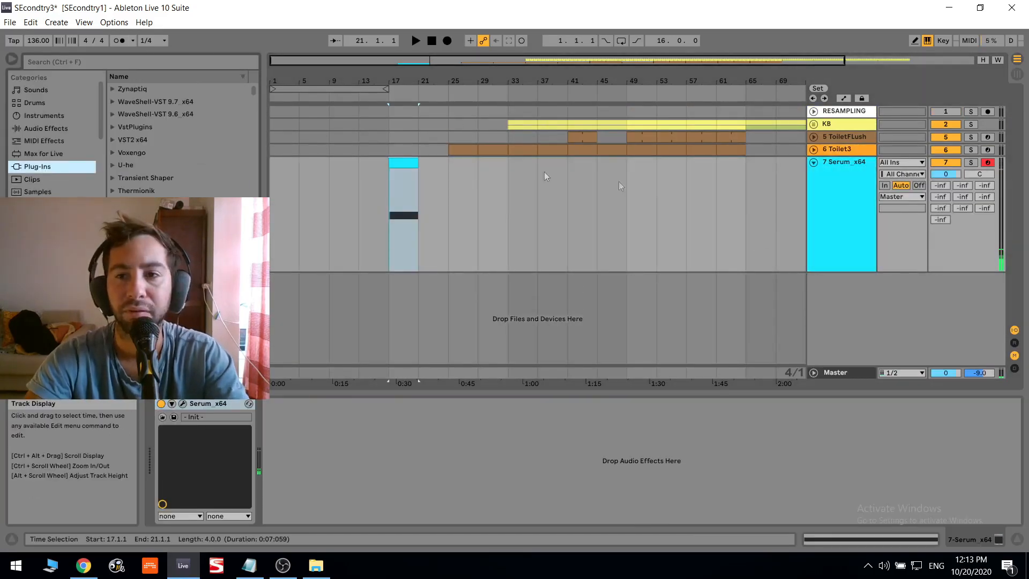
pyautogui.click(114, 64)
pyautogui.write('fab')
pyautogui.scroll(-2, 183, 154)
pyautogui.moveTo(221, 172); pyautogui.dragTo(398, 431)
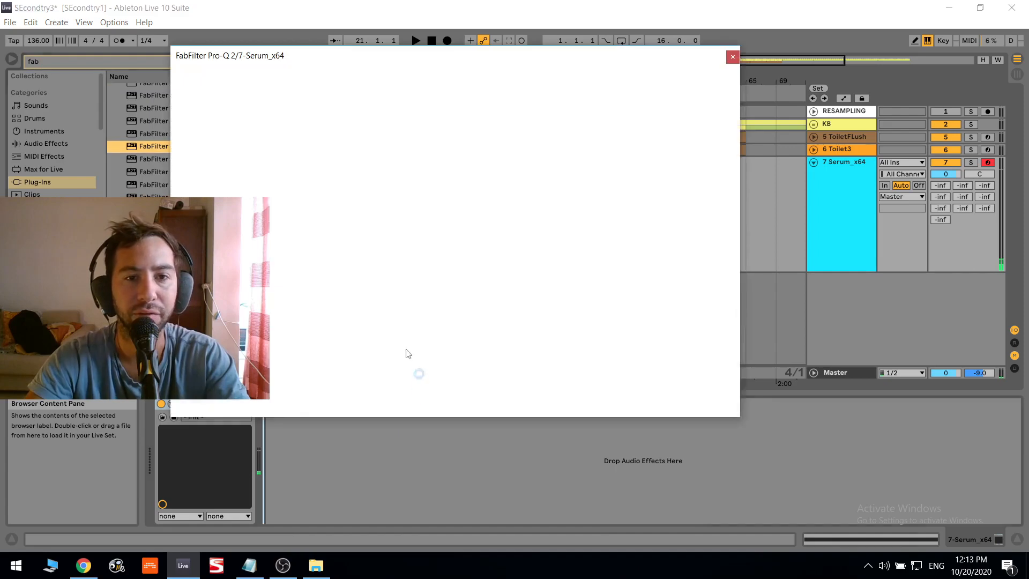
# Step: Play the clip while adding a low cut at about 39 Hz and pulling down a mid-range band in Pro-Q 2
pyautogui.press('space')
pyautogui.click(271, 193)
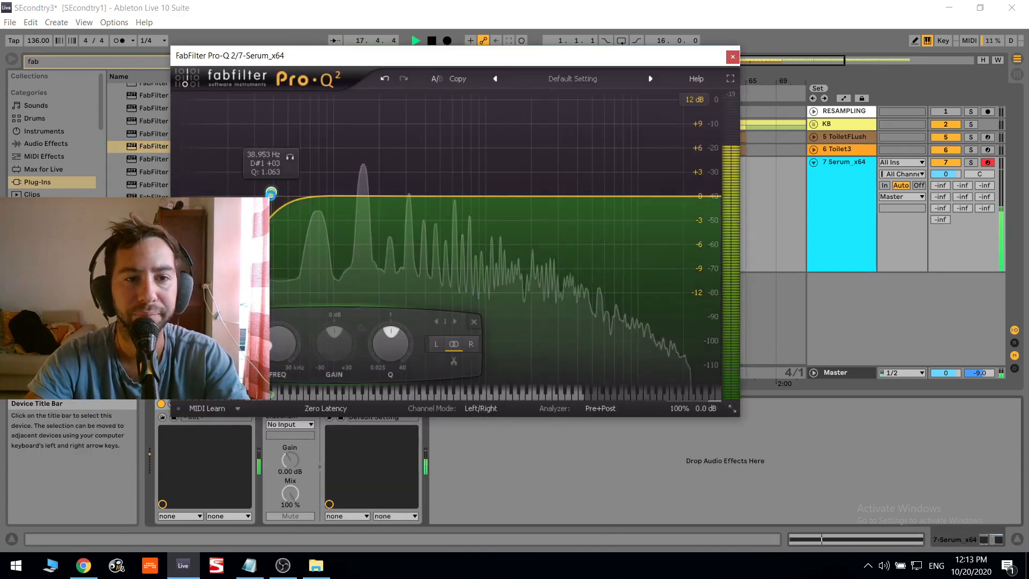
pyautogui.moveTo(512, 193); pyautogui.dragTo(474, 232)
pyautogui.click(733, 57)
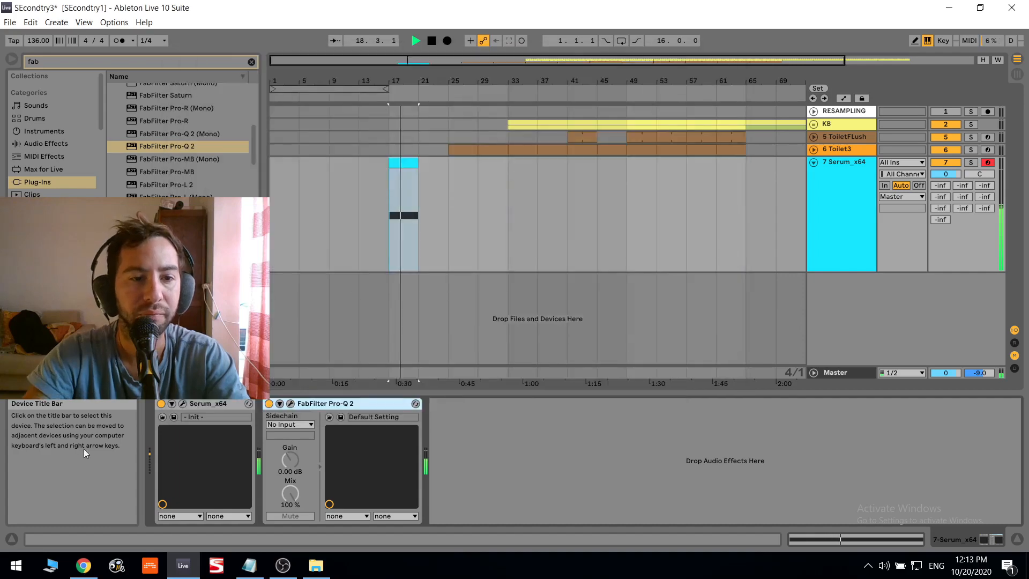
# Step: Reopen the Serum window and set oscillator A's unison to 7 voices
pyautogui.click(170, 403)
pyautogui.click(335, 68)
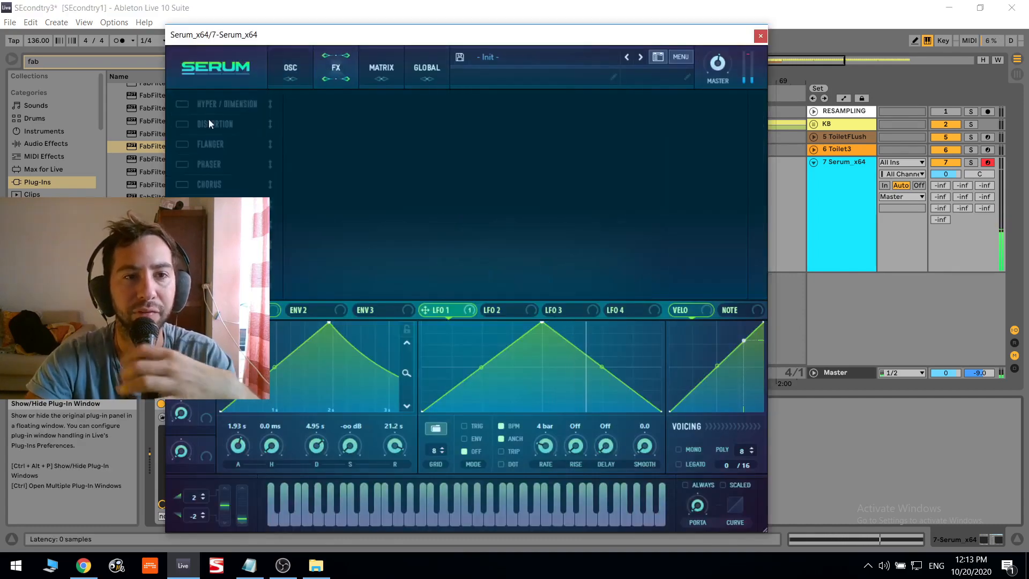
pyautogui.click(289, 68)
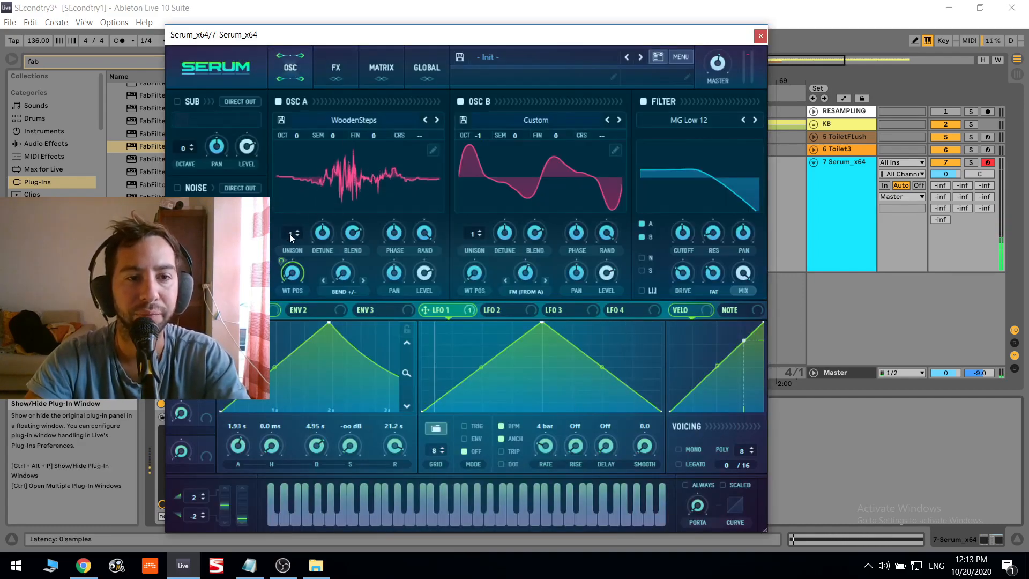
pyautogui.moveTo(289, 234); pyautogui.dragTo(294, 168)
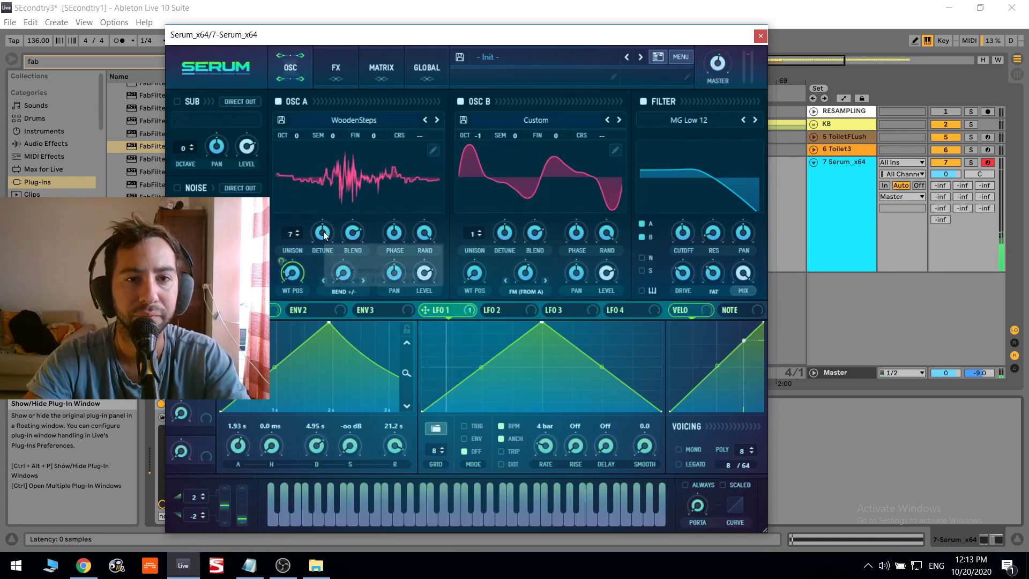
# Step: Reposition the Serum window, start playing the clip, and adjust oscillator A's unison detune
pyautogui.moveTo(369, 32); pyautogui.dragTo(598, 67)
pyautogui.click(416, 41)
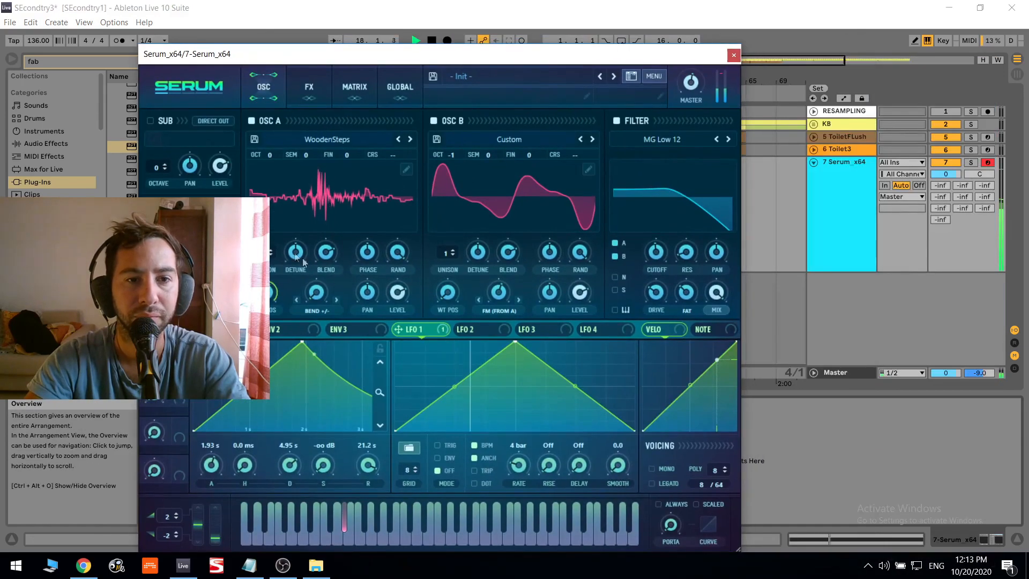
pyautogui.moveTo(295, 254); pyautogui.dragTo(326, 262)
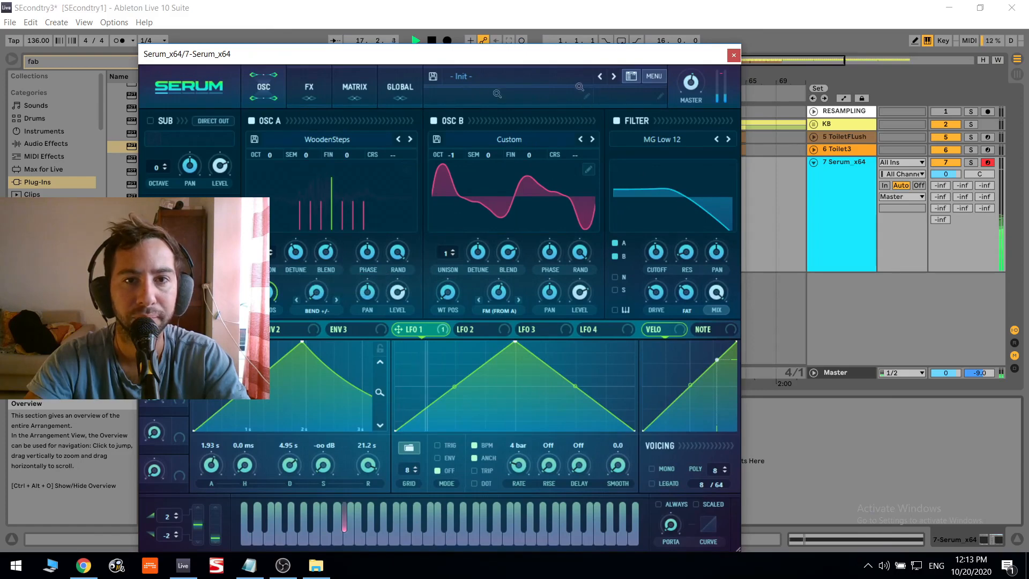
# Step: Change the unison tuning mode of both oscillators in the global settings and set oscillator B's unison to 7 voices
pyautogui.click(400, 88)
pyautogui.click(251, 304)
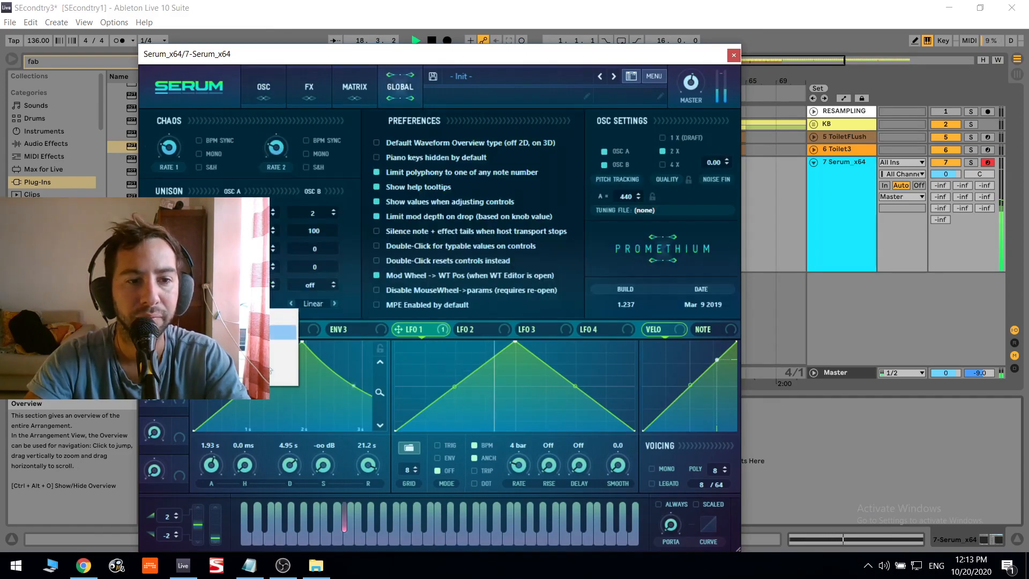
pyautogui.click(270, 377)
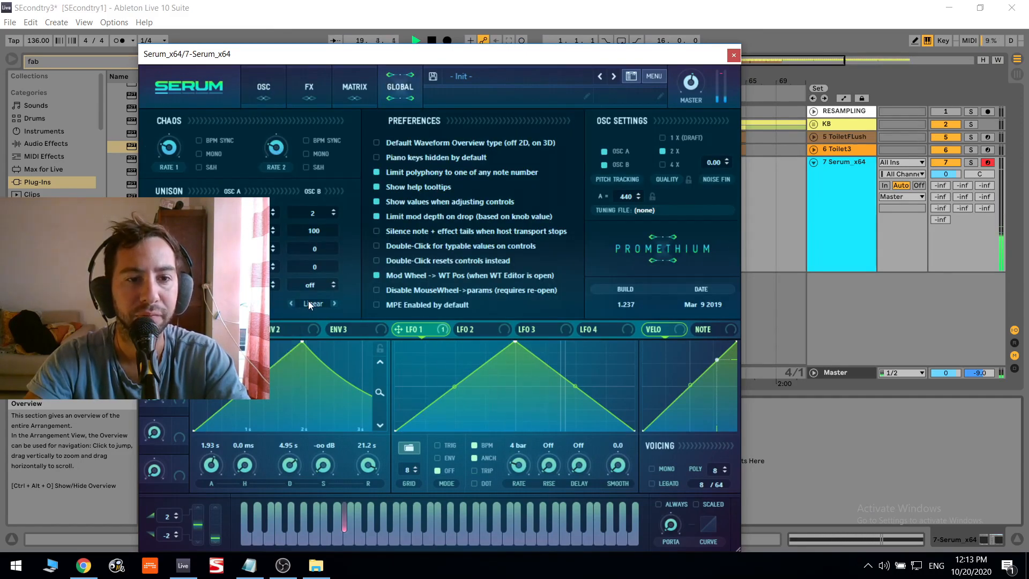
pyautogui.click(309, 303)
pyautogui.click(326, 379)
pyautogui.click(260, 89)
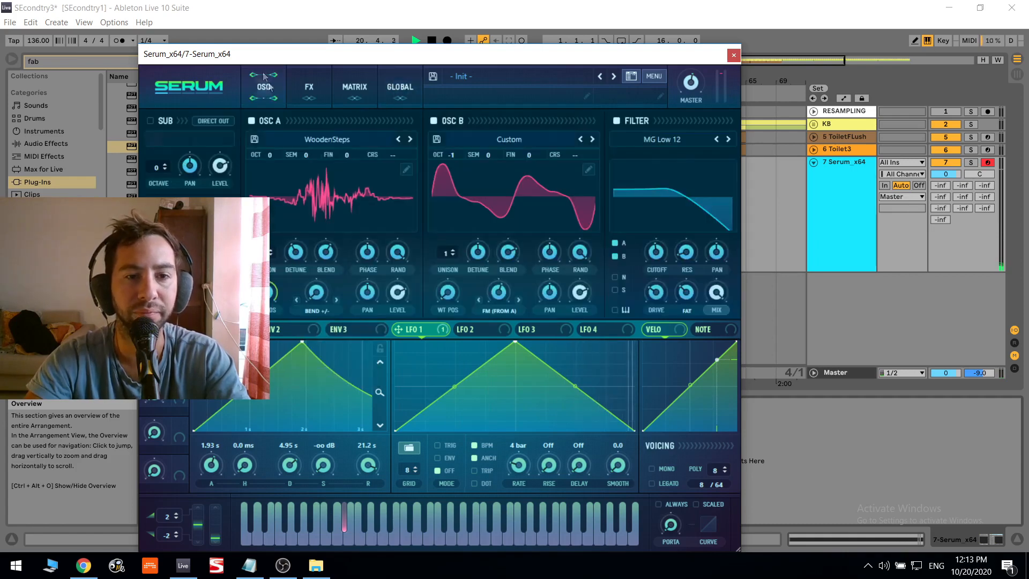
pyautogui.moveTo(448, 247); pyautogui.dragTo(455, 192)
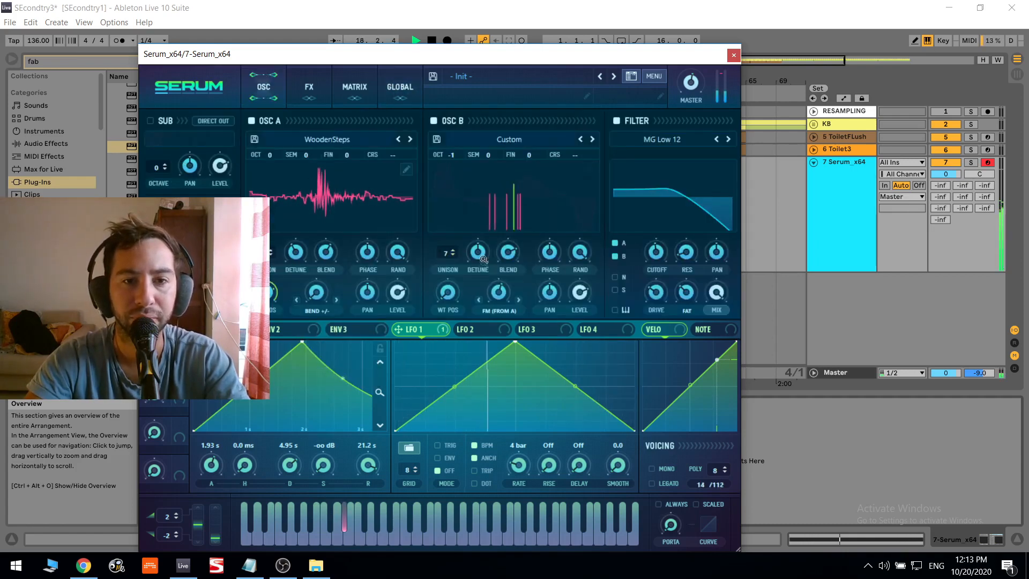
# Step: Add Hyper/Dimension with a 17% hyper mix, and a Tube distortion with adjusted drive and a 52% mix
pyautogui.click(309, 87)
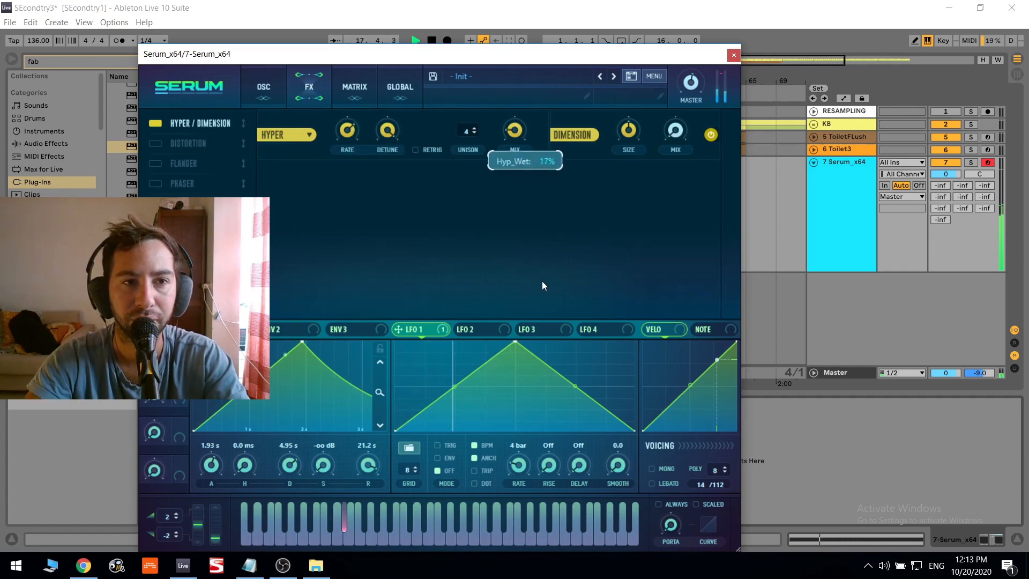
pyautogui.click(158, 143)
pyautogui.moveTo(568, 191); pyautogui.dragTo(581, 115)
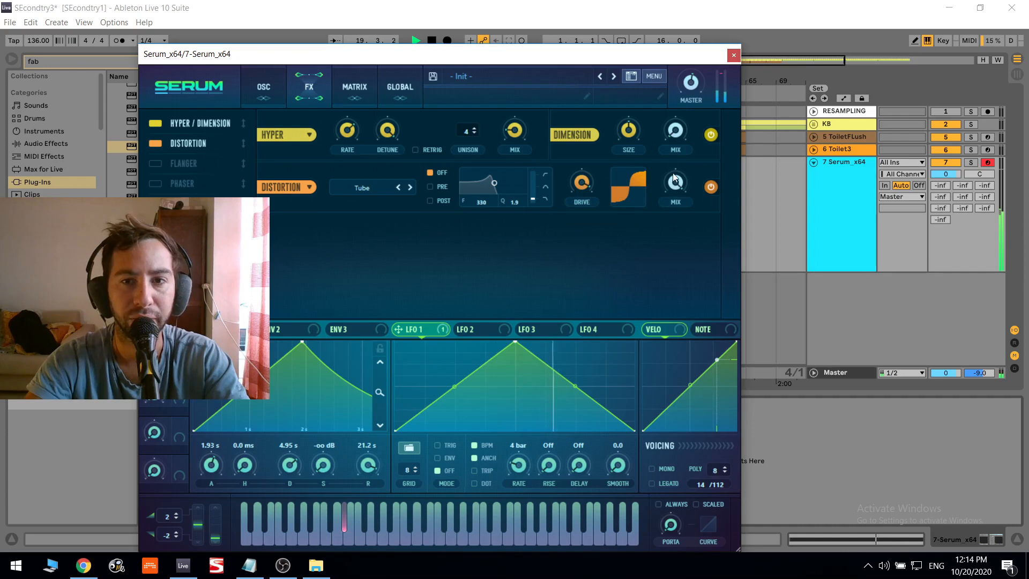
pyautogui.moveTo(676, 183); pyautogui.dragTo(682, 245)
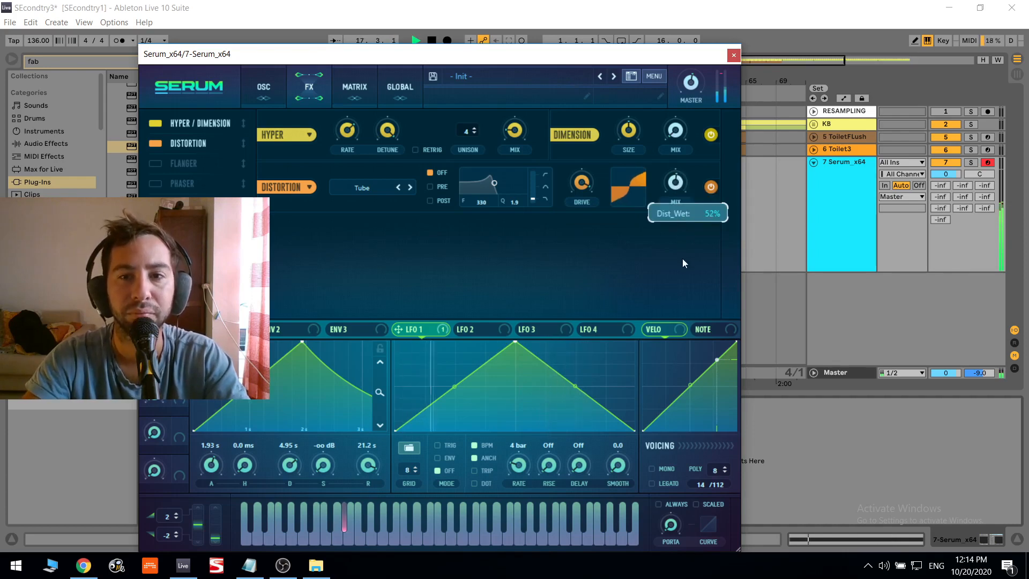
# Step: Try the Phaser, switch it off, and enable the Chorus effect with raised feed and a 30% mix
pyautogui.click(157, 185)
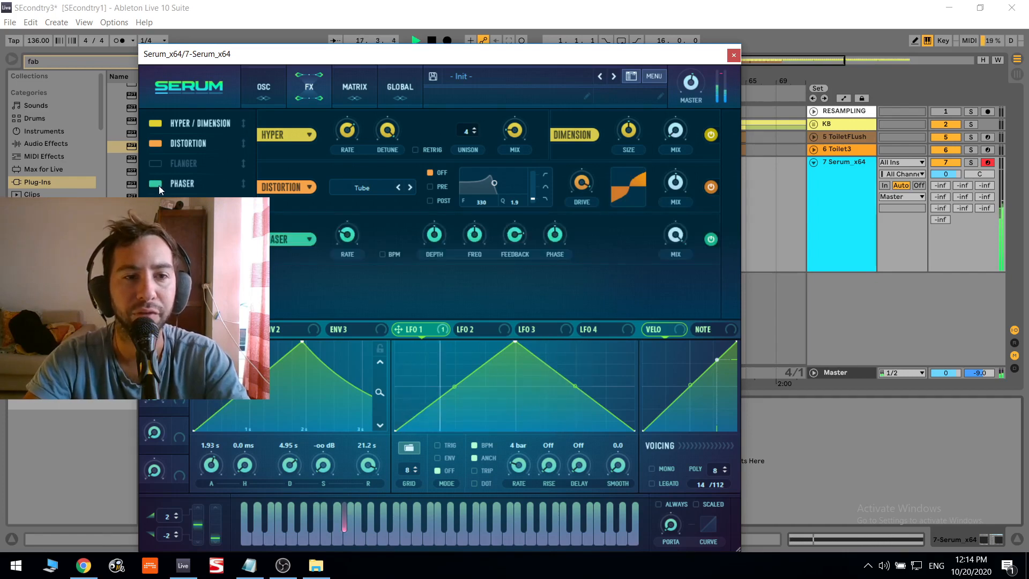
pyautogui.click(158, 186)
pyautogui.click(162, 198)
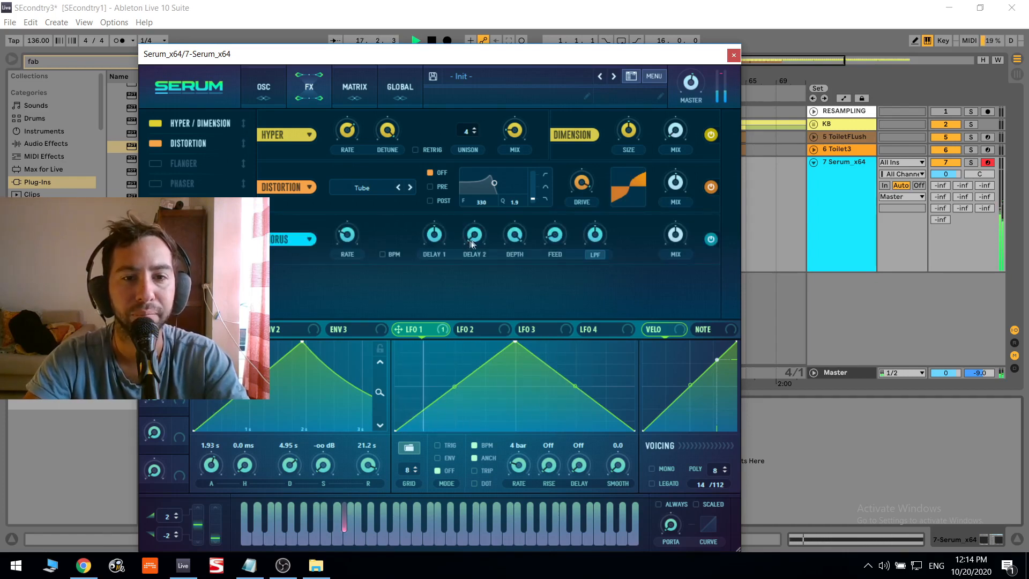
pyautogui.moveTo(554, 234); pyautogui.dragTo(549, 172)
pyautogui.moveTo(541, 117); pyautogui.dragTo(541, 117)
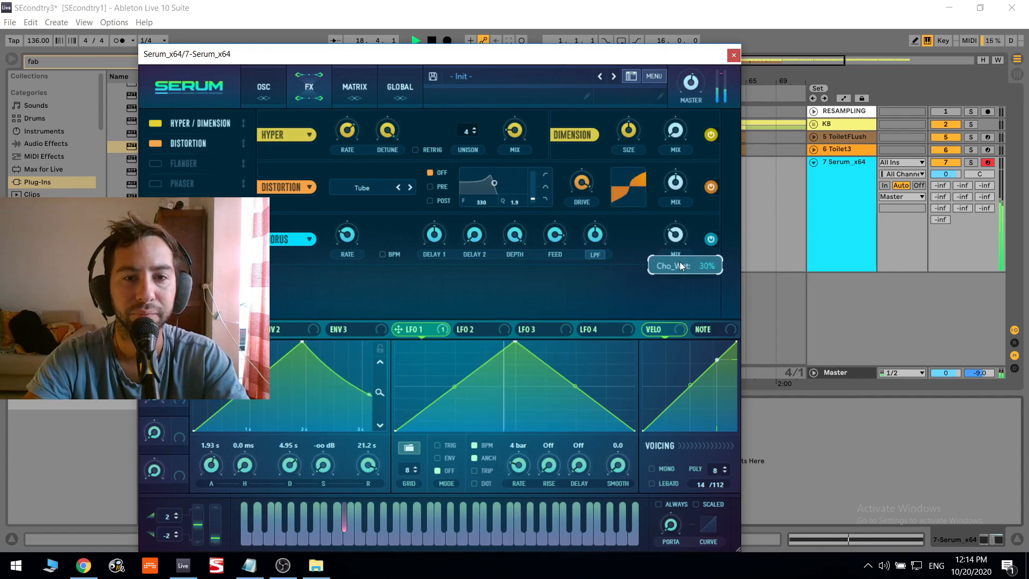
# Step: Enable Serum's Compressor effect and switch it to multiband mode
pyautogui.click(155, 244)
pyautogui.press('space')
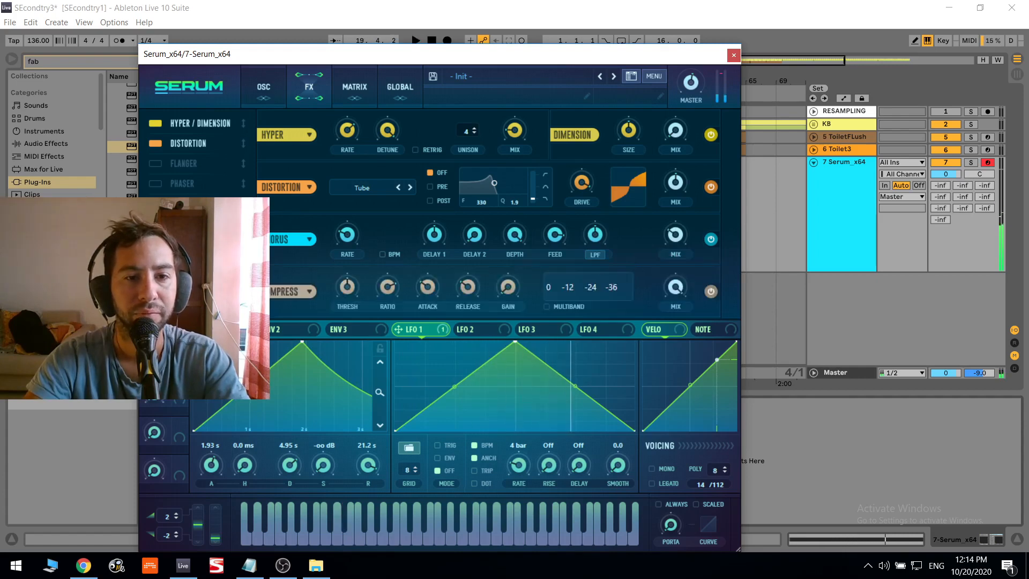
pyautogui.click(566, 307)
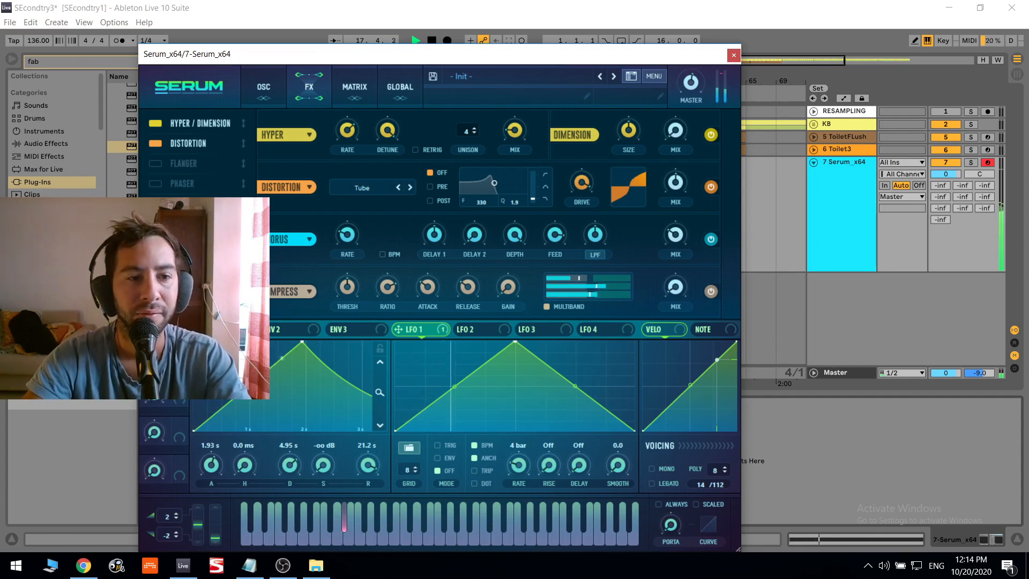
# Step: Add the Filter effect after the compressor, set its type to Formant-I, and try out its formant control
pyautogui.scroll(-1, 733, 230)
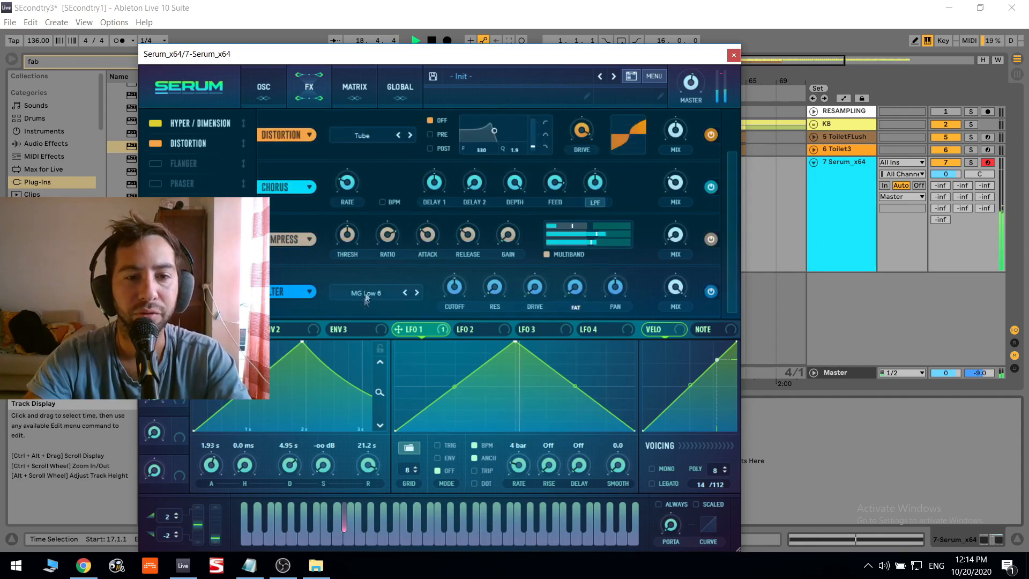
pyautogui.click(364, 298)
pyautogui.moveTo(400, 354)
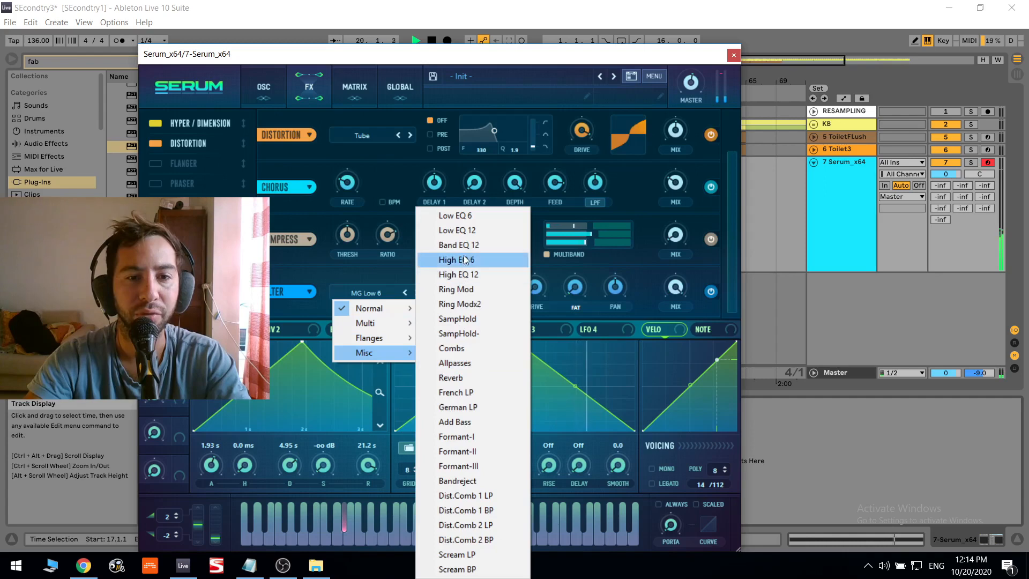
pyautogui.click(477, 436)
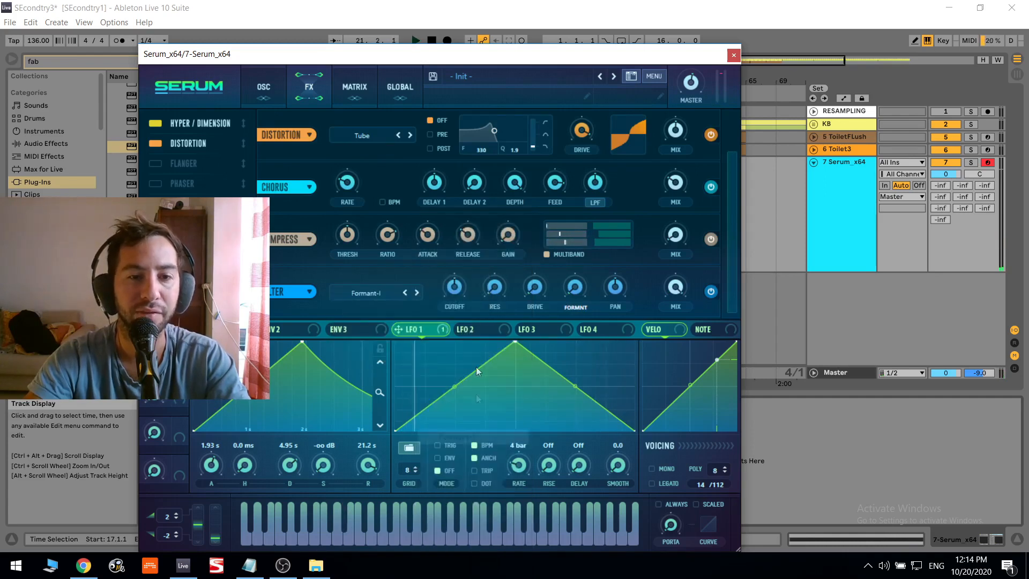
pyautogui.moveTo(576, 287)
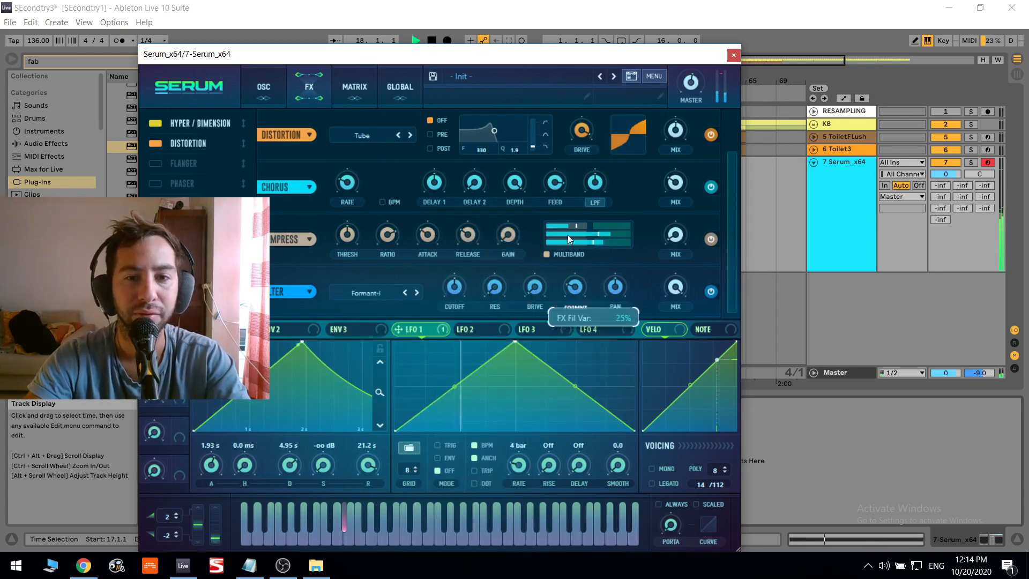
# Step: Modulate the effect filter's formant control with LFO 2 and set that LFO's rate to 4 bar
pyautogui.click(465, 328)
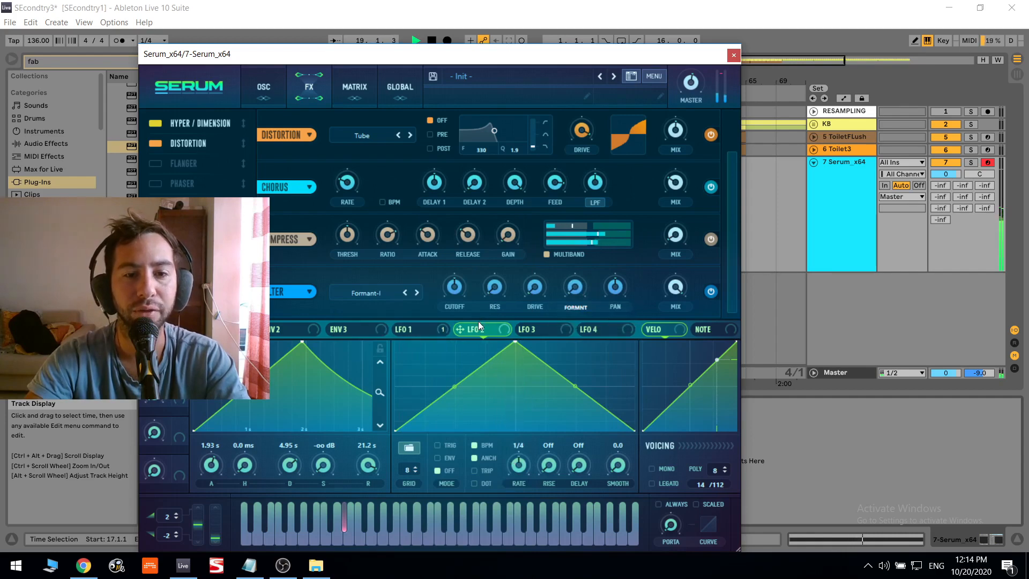
pyautogui.moveTo(548, 302); pyautogui.dragTo(575, 287)
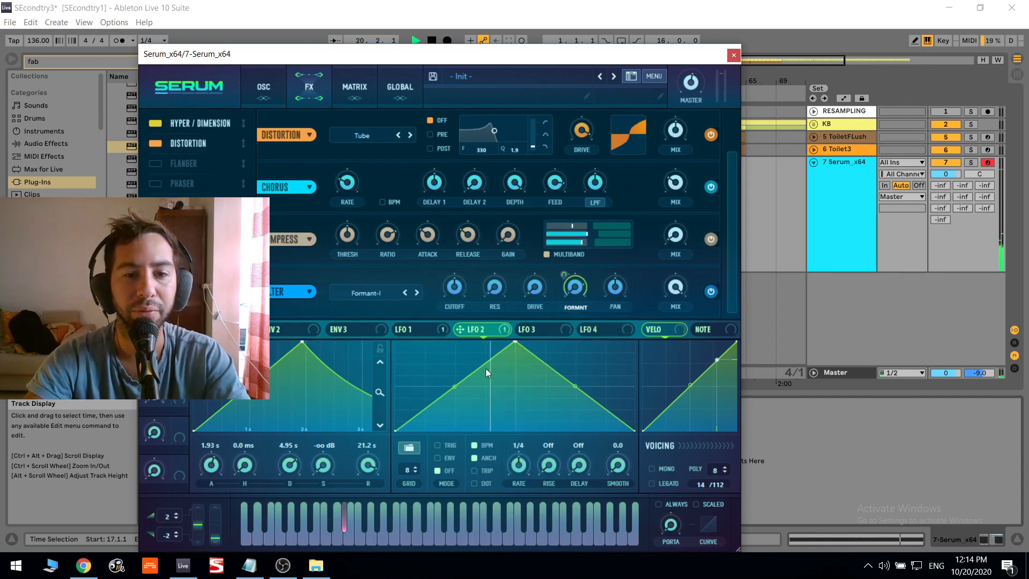
pyautogui.moveTo(519, 495); pyautogui.dragTo(518, 497)
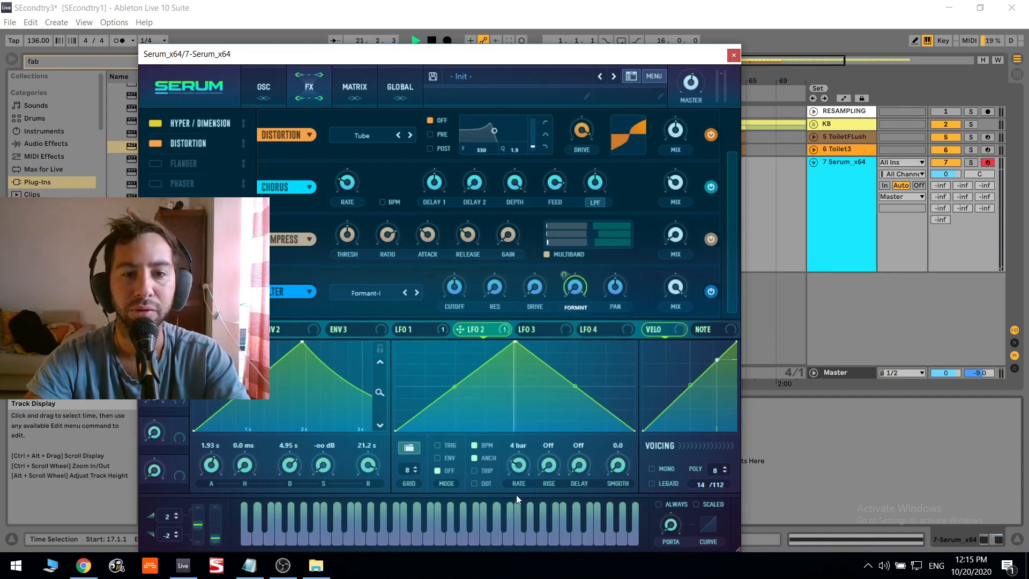
pyautogui.moveTo(677, 294)
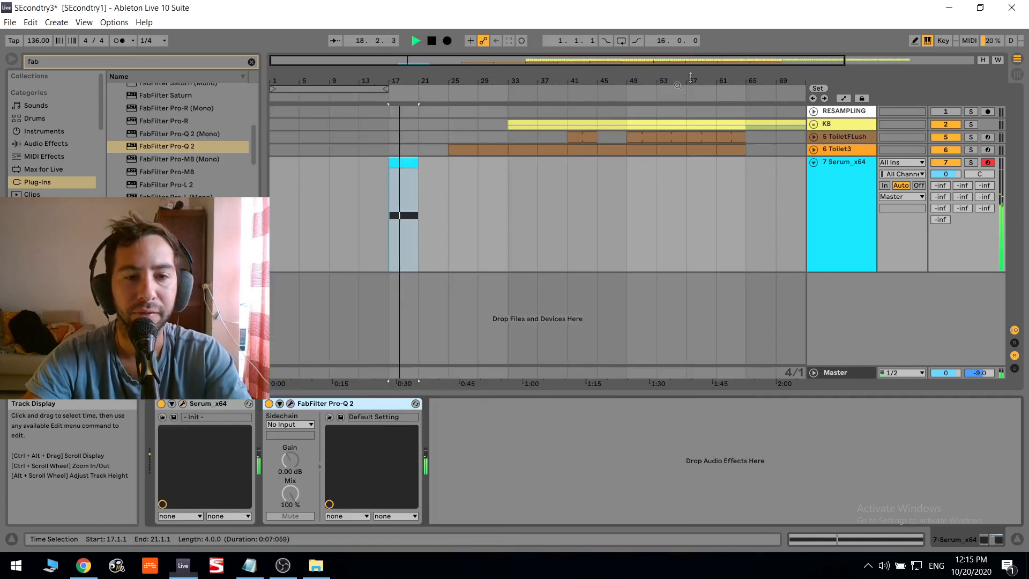
# Step: Close the Serum window, clear the browser search, and add the VHSRackLess rack from the library after FabFilter Pro-Q 2
pyautogui.click(733, 56)
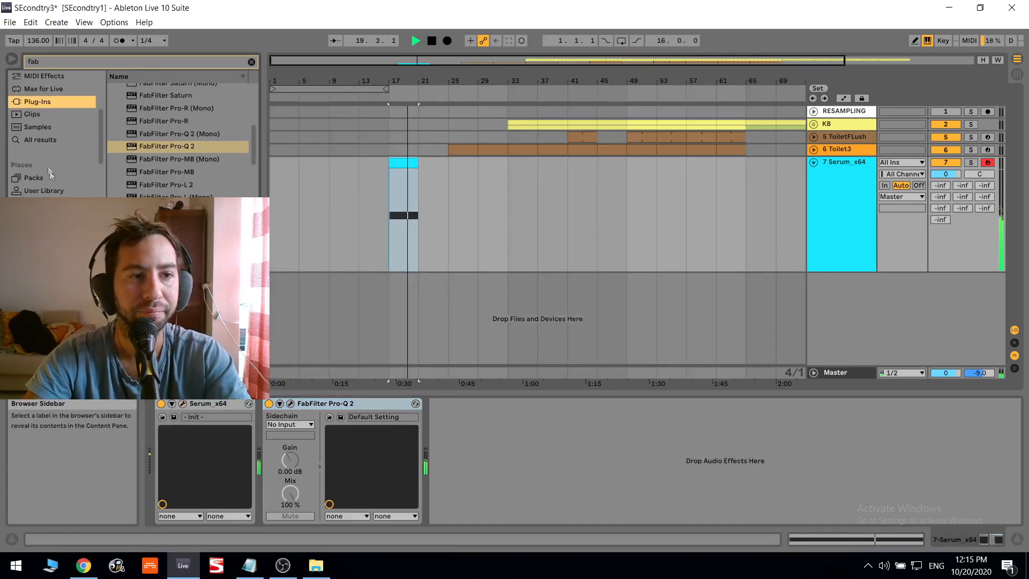
pyautogui.scroll(-3, 40, 187)
pyautogui.click(40, 190)
pyautogui.click(251, 62)
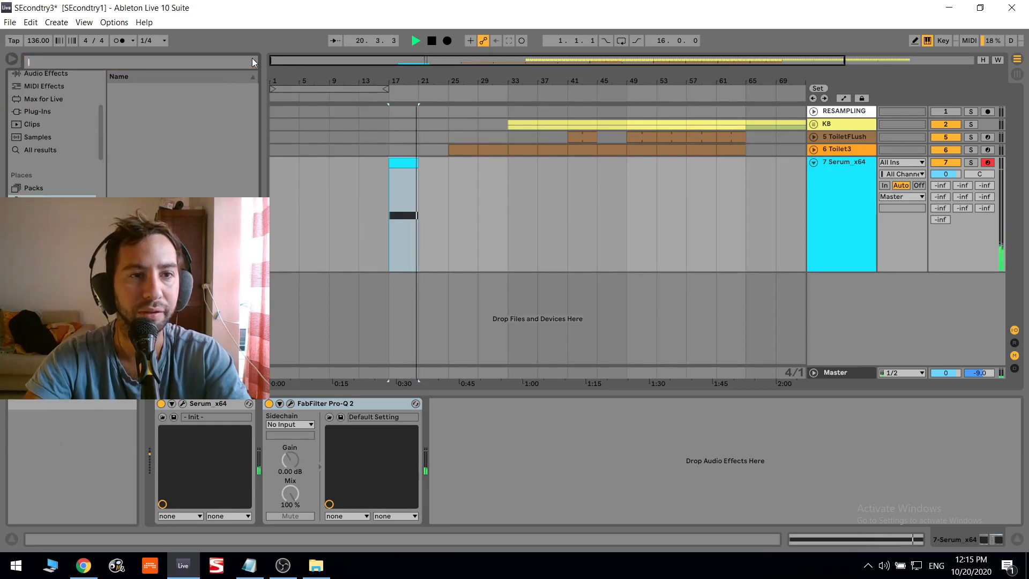
pyautogui.scroll(-5, 152, 178)
pyautogui.click(159, 191)
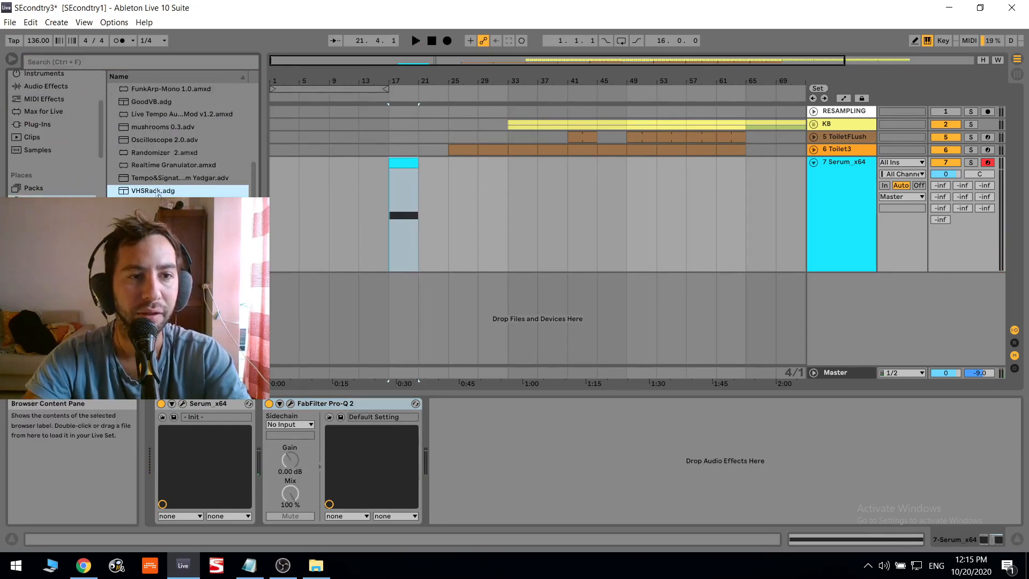
pyautogui.moveTo(158, 192); pyautogui.dragTo(443, 429)
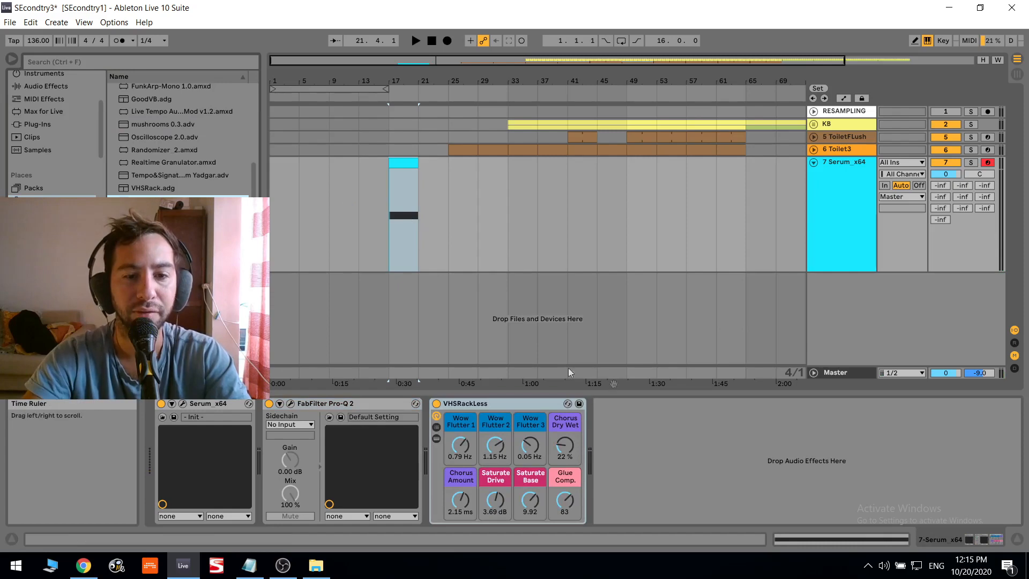
# Step: Examine the VHSRackLess chain, checking its Frequency Shifters, Saturator, Chorus, Glue Compressor and EQ Eight, and fold the devices and rack
pyautogui.click(436, 427)
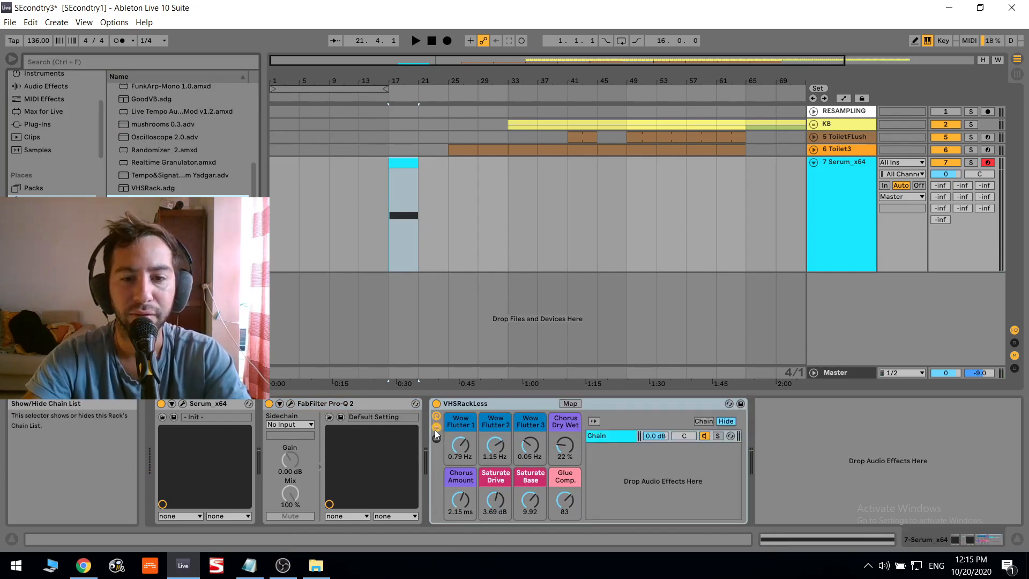
pyautogui.click(607, 435)
pyautogui.moveTo(917, 543); pyautogui.dragTo(972, 543)
pyautogui.doubleClick(489, 455)
pyautogui.doubleClick(540, 404)
pyautogui.doubleClick(490, 440)
pyautogui.doubleClick(543, 405)
pyautogui.doubleClick(509, 452)
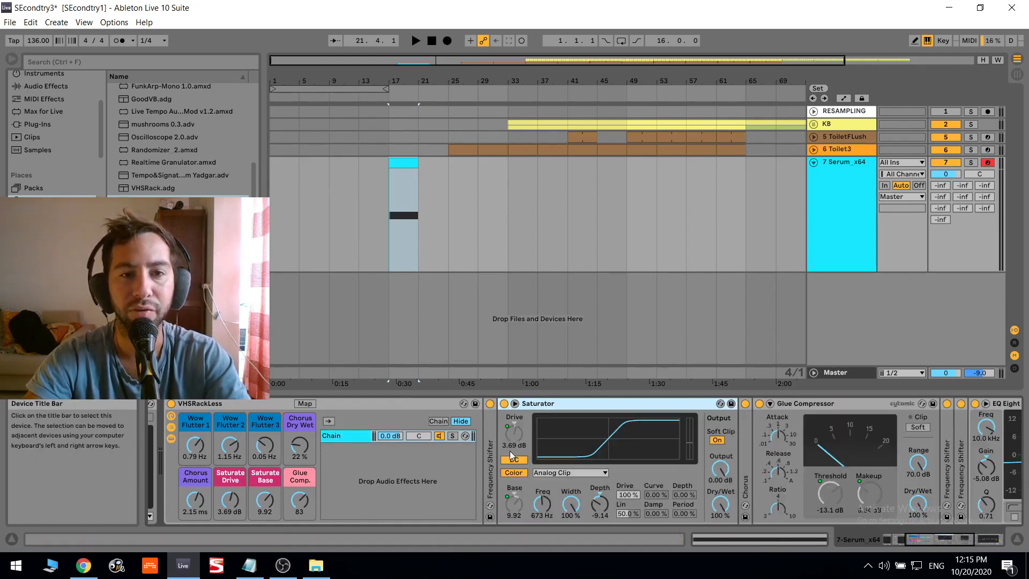
pyautogui.doubleClick(589, 406)
pyautogui.click(649, 404)
pyautogui.doubleClick(650, 404)
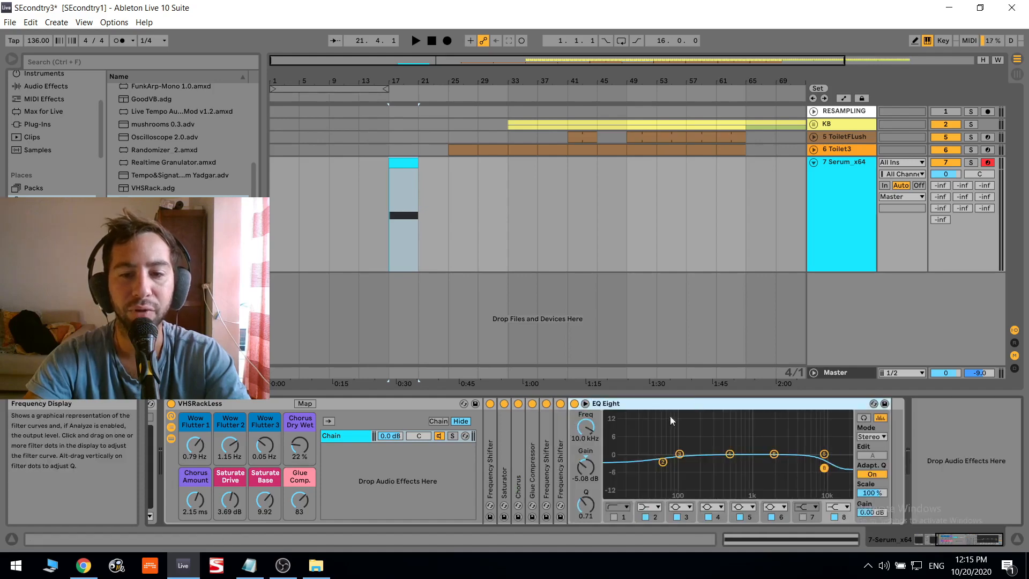
pyautogui.doubleClick(691, 406)
pyautogui.doubleClick(240, 405)
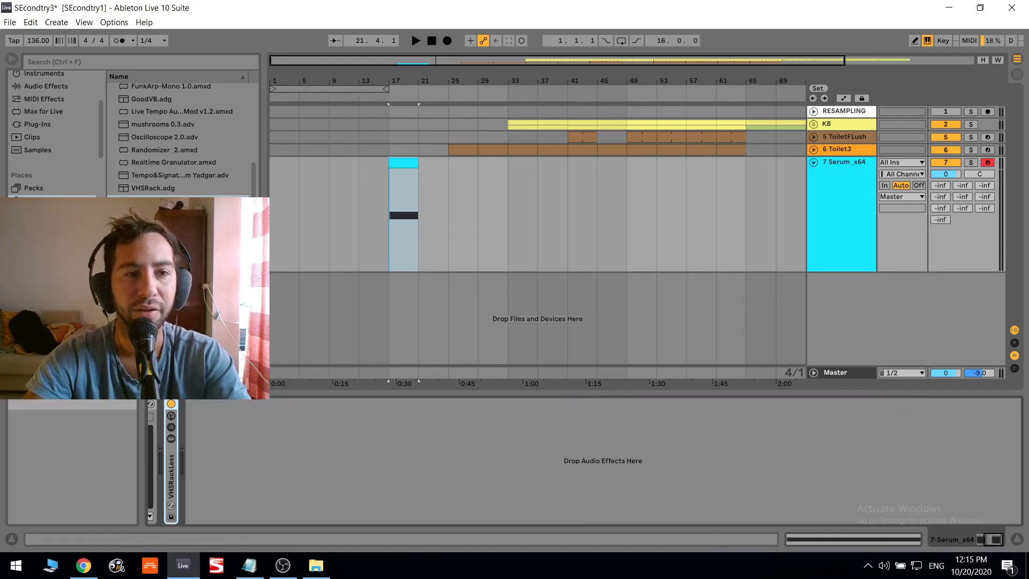
# Step: Play the clip while setting Saturate Drive to -3.12 dB, Base -0.85, Glue Comp. 35, Chorus Dry Wet 27%, Amount 6.50 ms and Wow Flutter 3 0.34 Hz
pyautogui.scroll(3, 84, 140)
pyautogui.press('space')
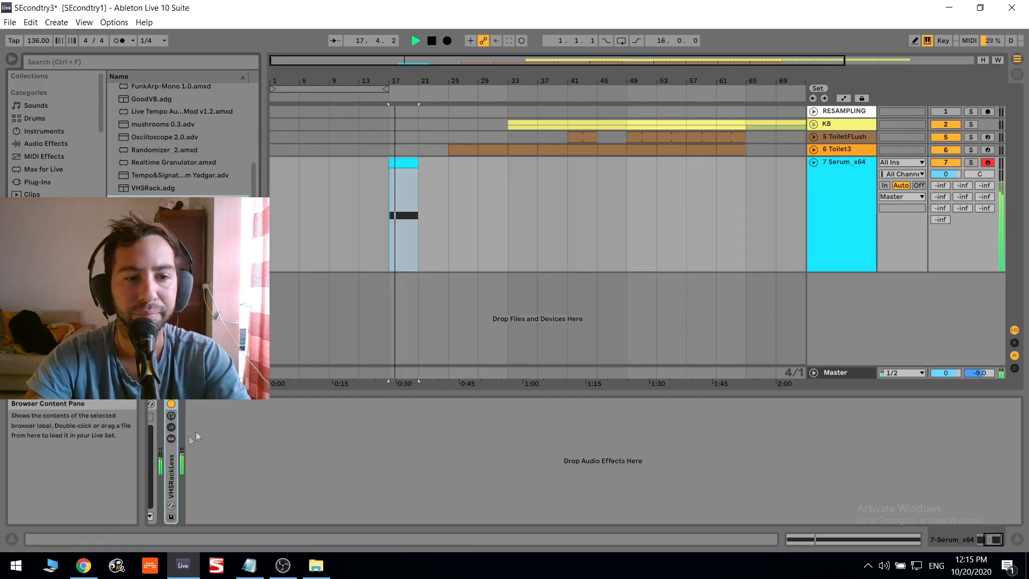
pyautogui.doubleClick(171, 471)
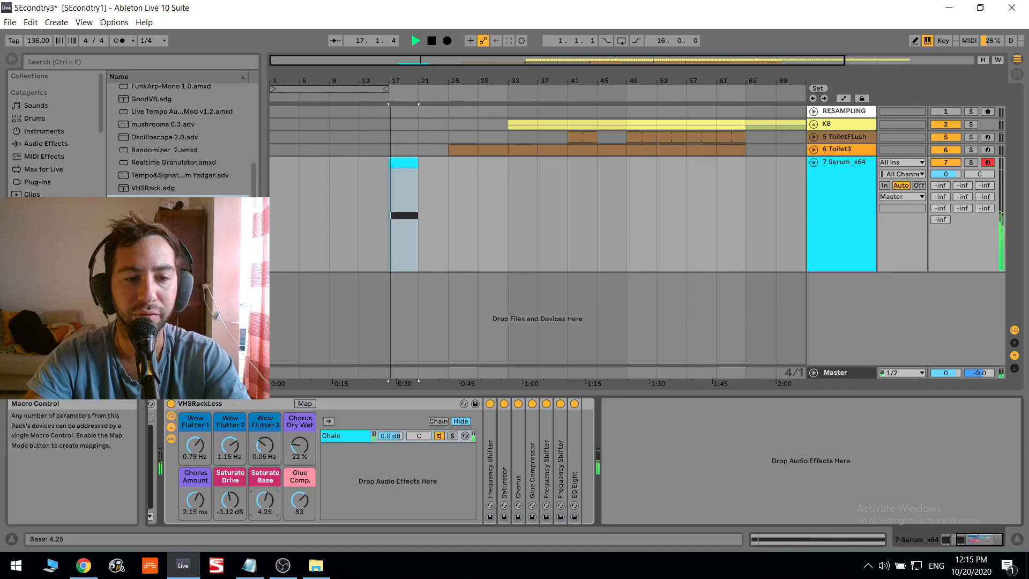
pyautogui.press('space')
pyautogui.moveTo(300, 445); pyautogui.dragTo(301, 401)
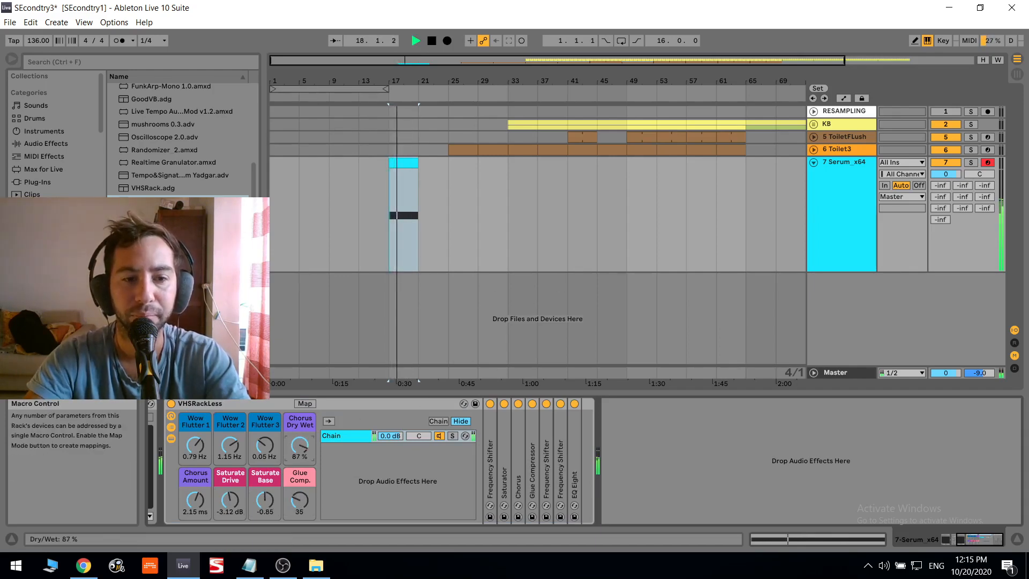
pyautogui.moveTo(195, 500)
pyautogui.mouseDown()
pyautogui.moveTo(195, 485)
pyautogui.moveTo(203, 493)
pyautogui.mouseUp()
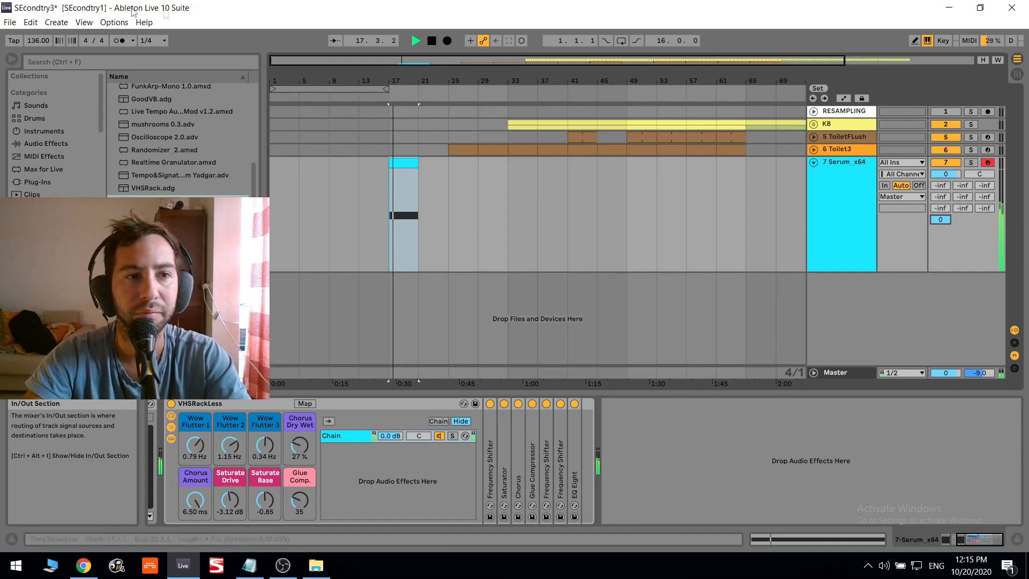
# Step: Add an Auto Filter after VHSRackLess as a notch at 2.18 kHz with Res 55%, LFO Amount 30.0 and Rate 0.37 Hz
pyautogui.click(45, 144)
pyautogui.scroll(-8, 176, 132)
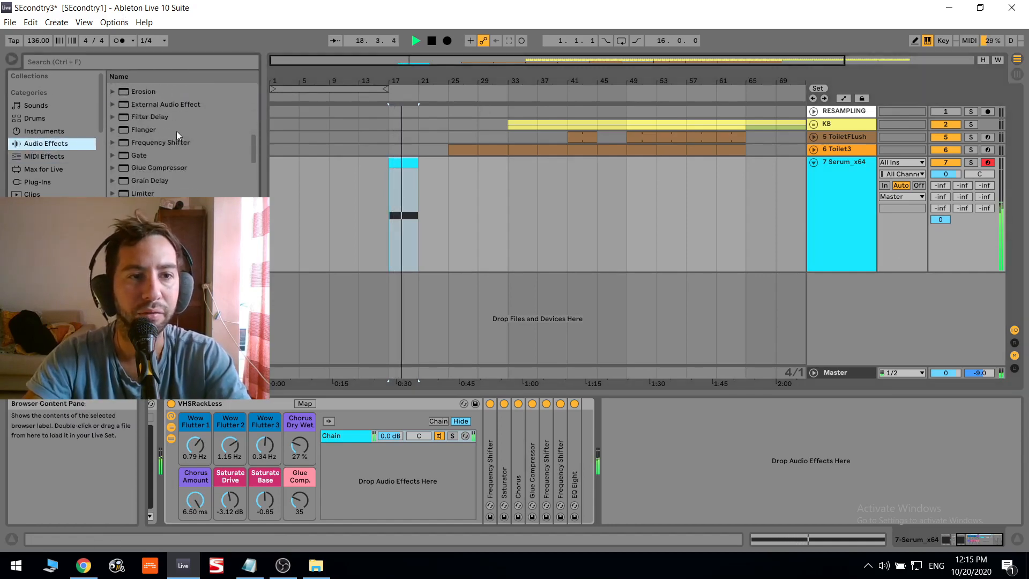
pyautogui.scroll(8, 175, 138)
pyautogui.moveTo(156, 102); pyautogui.dragTo(707, 471)
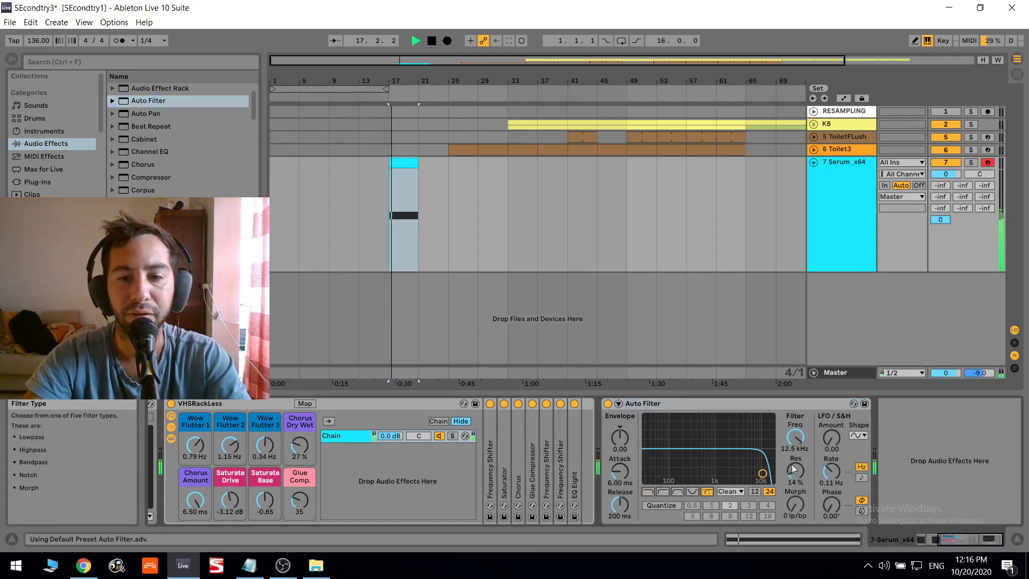
pyautogui.click(692, 492)
pyautogui.moveTo(796, 438); pyautogui.dragTo(795, 472)
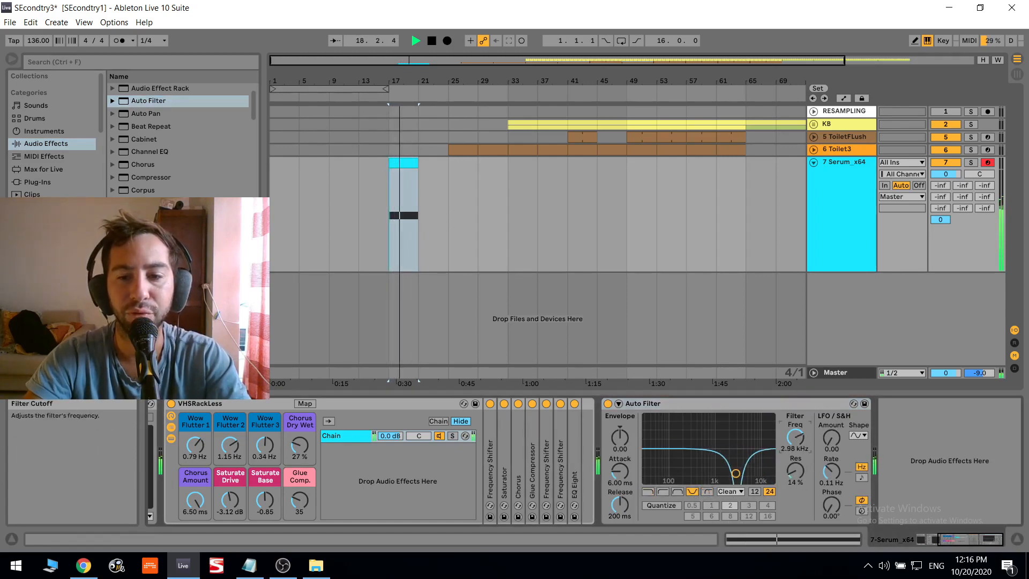
pyautogui.moveTo(799, 489); pyautogui.dragTo(799, 455)
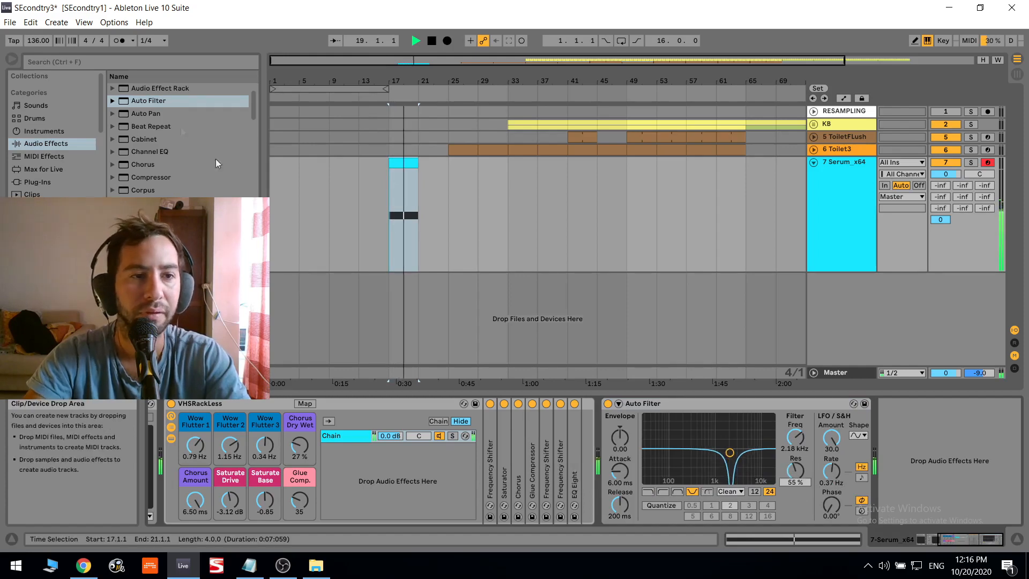
# Step: Add Echo after the Auto Filter with Reverb 85%, Decay 92%, Ping Pong mode, Feedback 96% and the low-pass at 20.0 kHz
pyautogui.scroll(-7, 149, 179)
pyautogui.scroll(7, 150, 150)
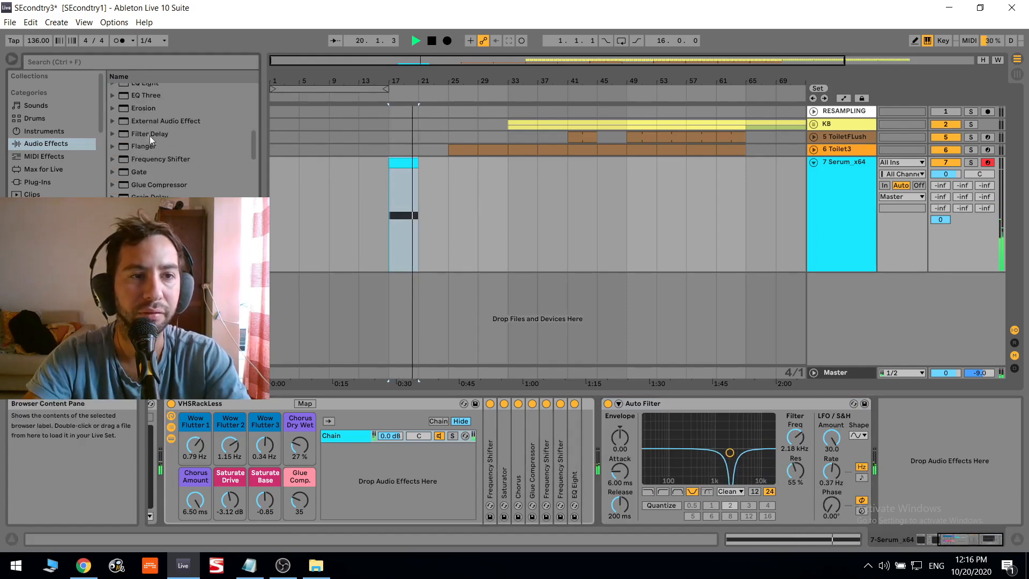
pyautogui.moveTo(131, 136); pyautogui.dragTo(959, 384)
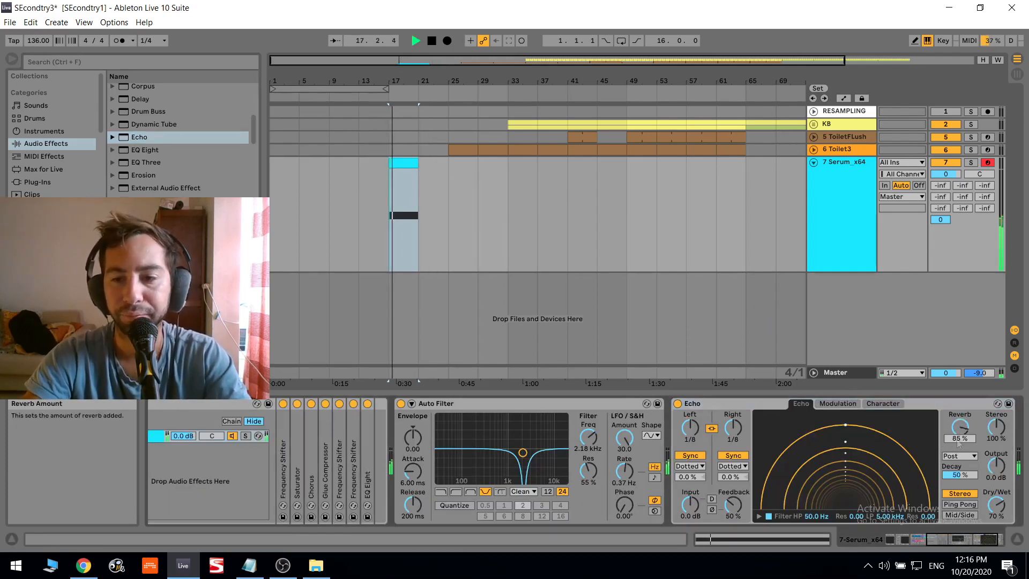
pyautogui.moveTo(959, 474); pyautogui.dragTo(960, 446)
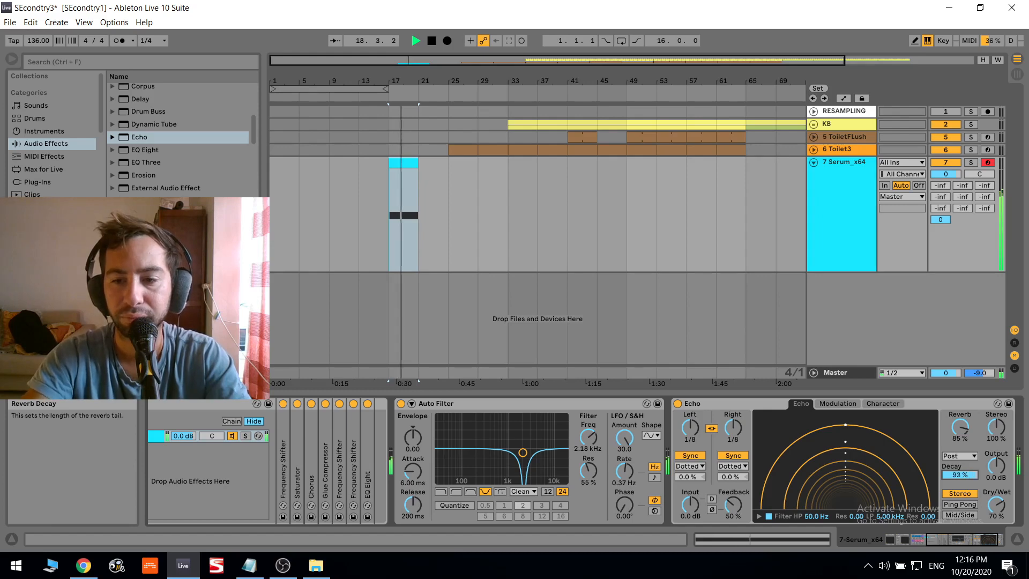
pyautogui.click(951, 504)
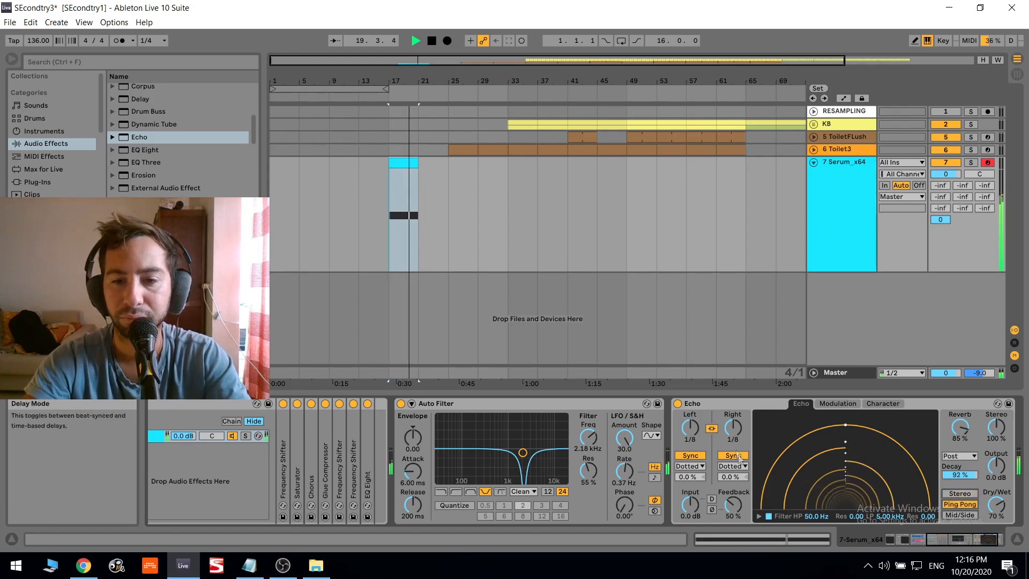
pyautogui.moveTo(733, 514); pyautogui.dragTo(733, 502)
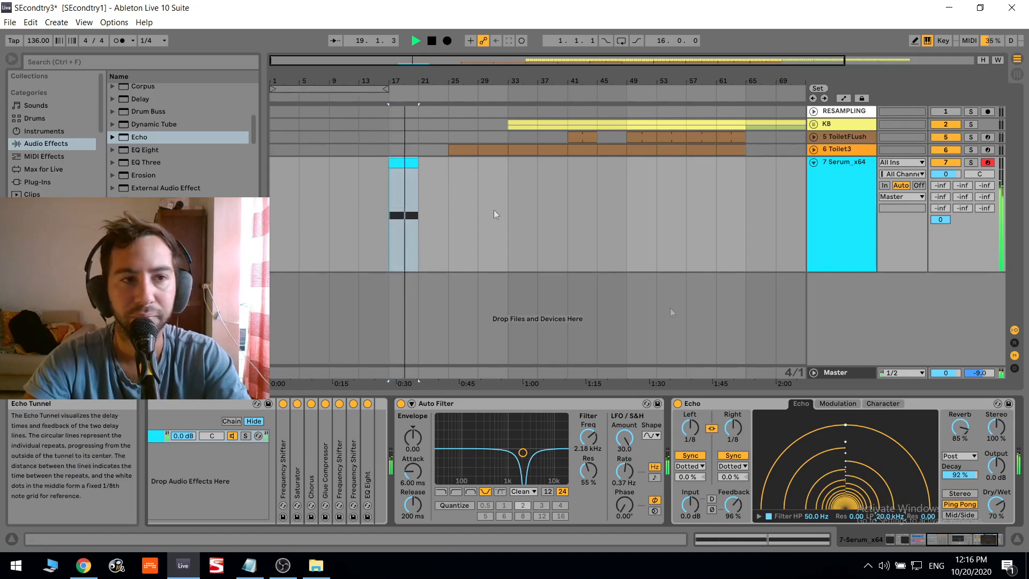
# Step: Add EQ Eight after Echo, move band 3 to 167 Hz, and boost band 5 by 8.81 dB at 454 Hz with Q 3.79
pyautogui.doubleClick(162, 150)
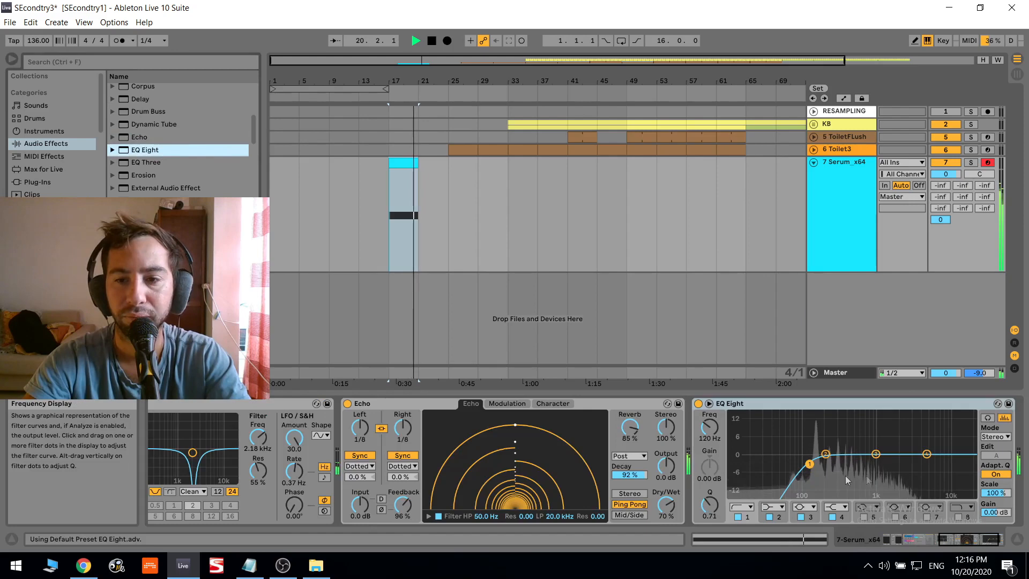
pyautogui.moveTo(809, 464); pyautogui.dragTo(794, 467)
pyautogui.moveTo(881, 454); pyautogui.dragTo(819, 454)
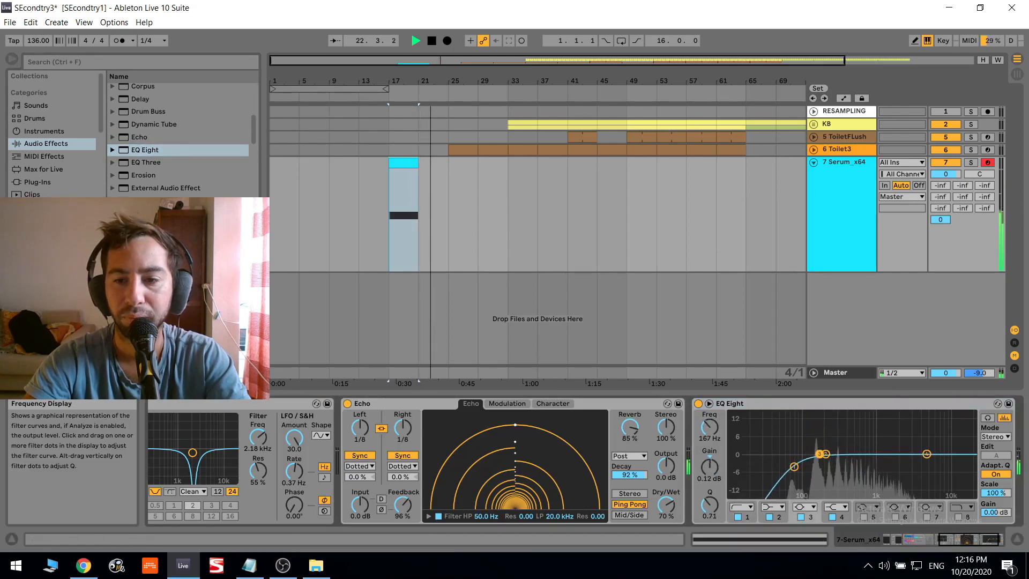
pyautogui.click(862, 516)
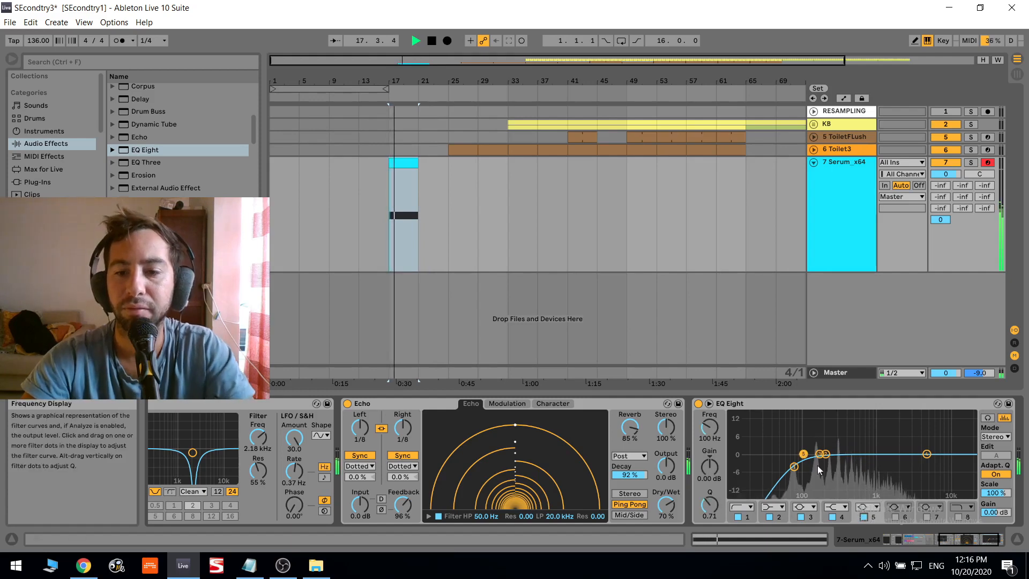
pyautogui.moveTo(806, 455); pyautogui.dragTo(843, 414)
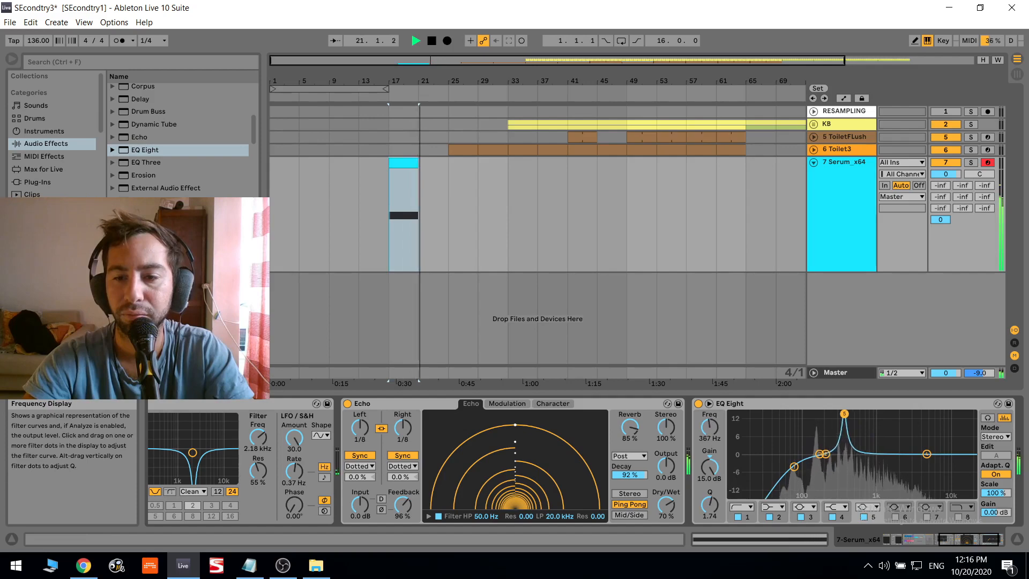
pyautogui.moveTo(850, 414); pyautogui.dragTo(851, 415)
pyautogui.moveTo(709, 467); pyautogui.dragTo(709, 489)
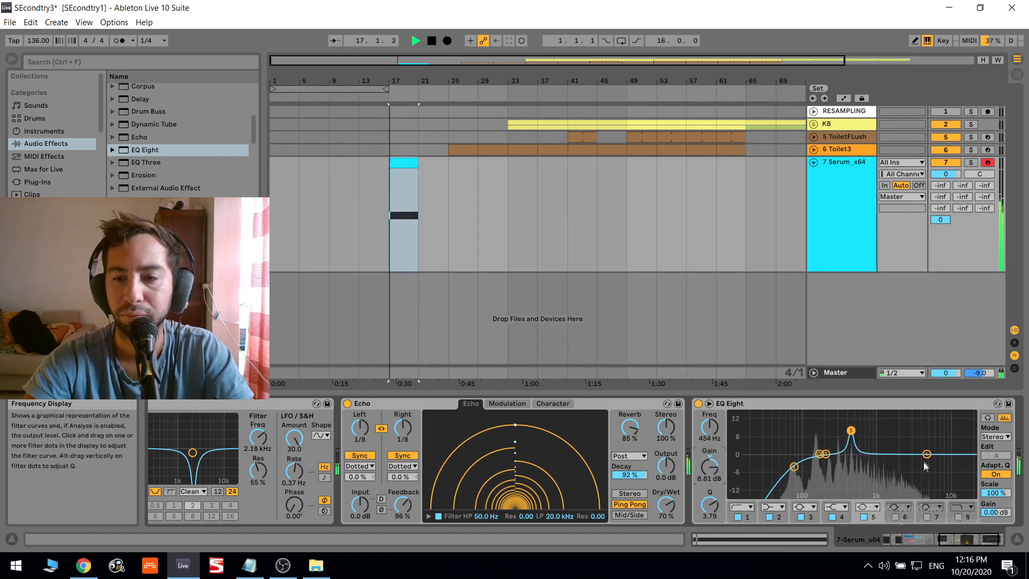
# Step: Dip the highs with EQ Eight band 6, set the low cut to 93.8 Hz with Q 0.31, and fold the device
pyautogui.click(894, 517)
pyautogui.moveTo(948, 454); pyautogui.dragTo(923, 472)
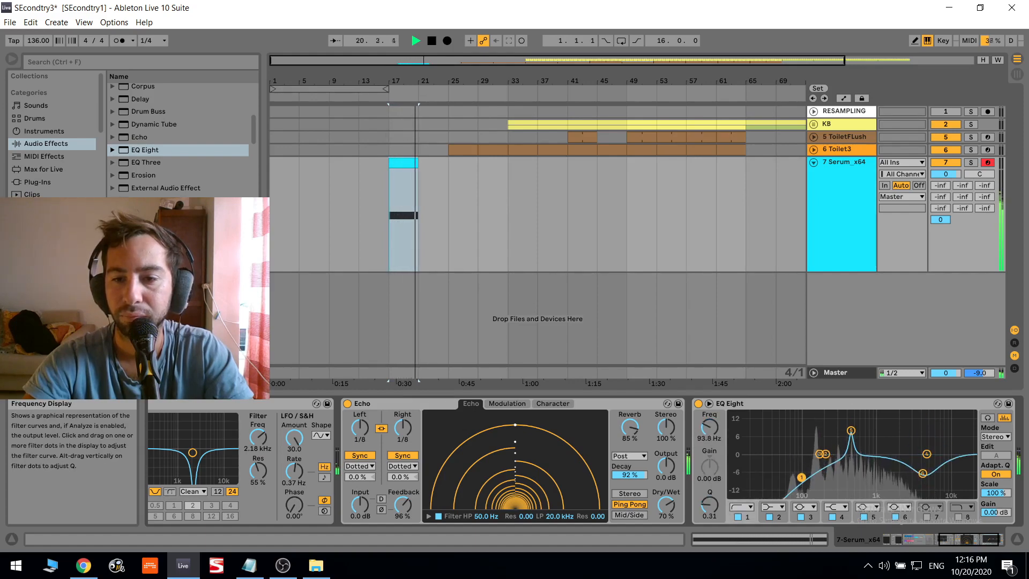
pyautogui.press('Delete')
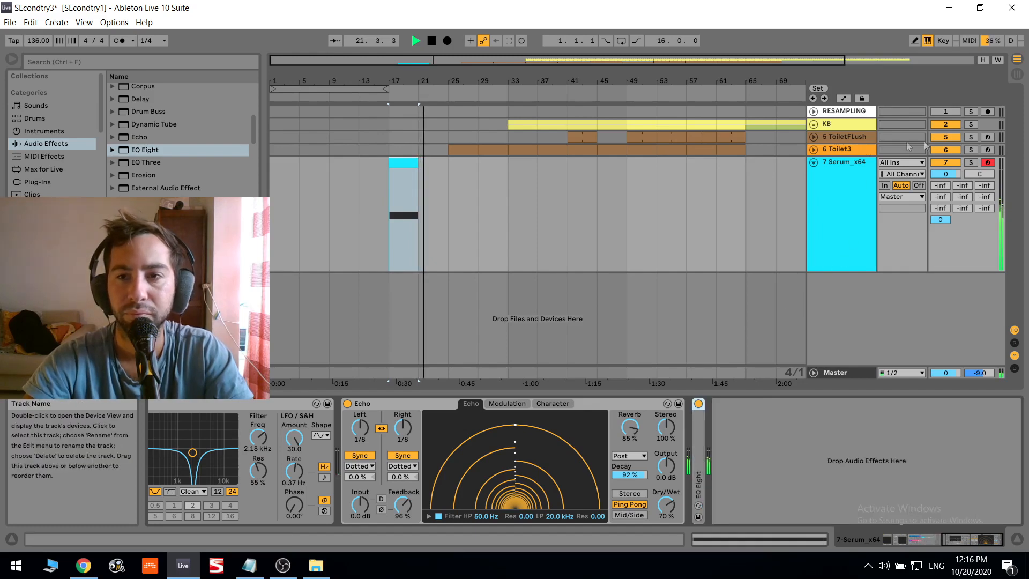
# Step: Solo the Serum track, stop playback, extend the Toilet3 part back to bar 21, and clear its clip between bars 25 and 29
pyautogui.click(970, 162)
pyautogui.press('space')
pyautogui.moveTo(448, 149); pyautogui.dragTo(421, 150)
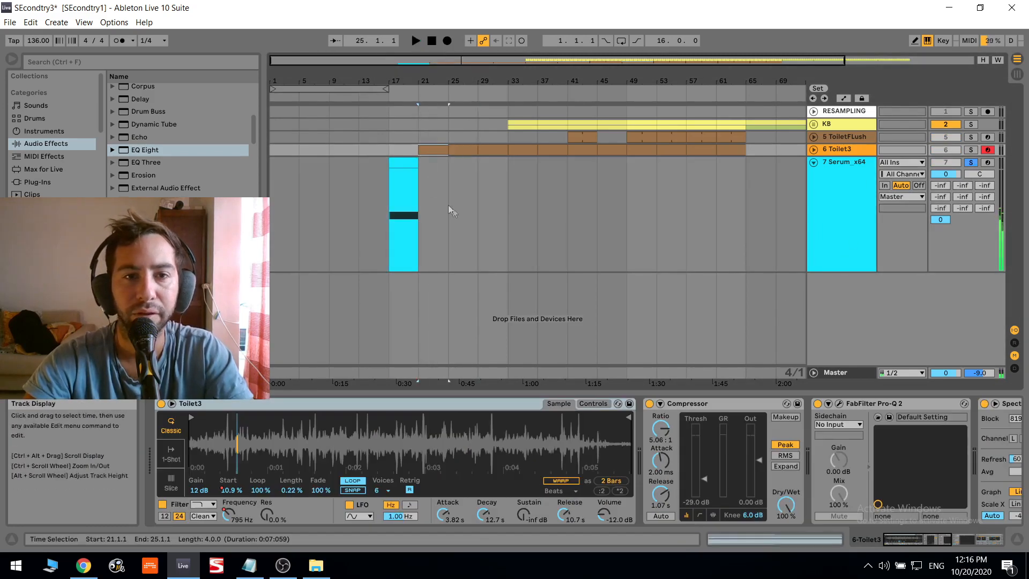
pyautogui.click(495, 150)
pyautogui.click(471, 151)
pyautogui.press('Delete')
pyautogui.click(486, 150)
pyautogui.press('Delete')
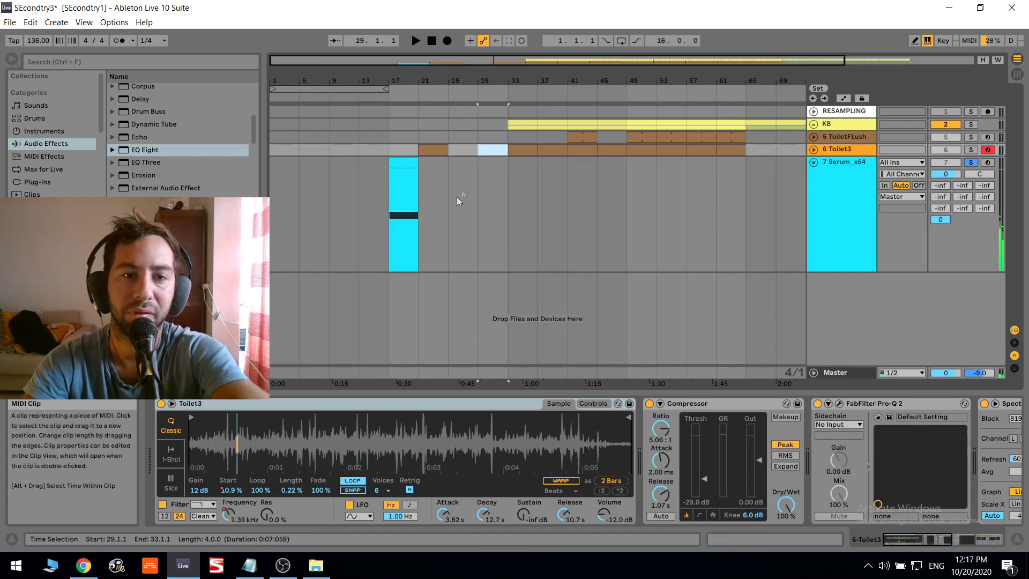
# Step: Copy the Serum clip to bars 25–29 and play the arrangement from bar 17
pyautogui.moveTo(452, 197); pyautogui.dragTo(388, 165)
pyautogui.hotkey('ctrl', 'd')
pyautogui.click(387, 149)
pyautogui.press('space')
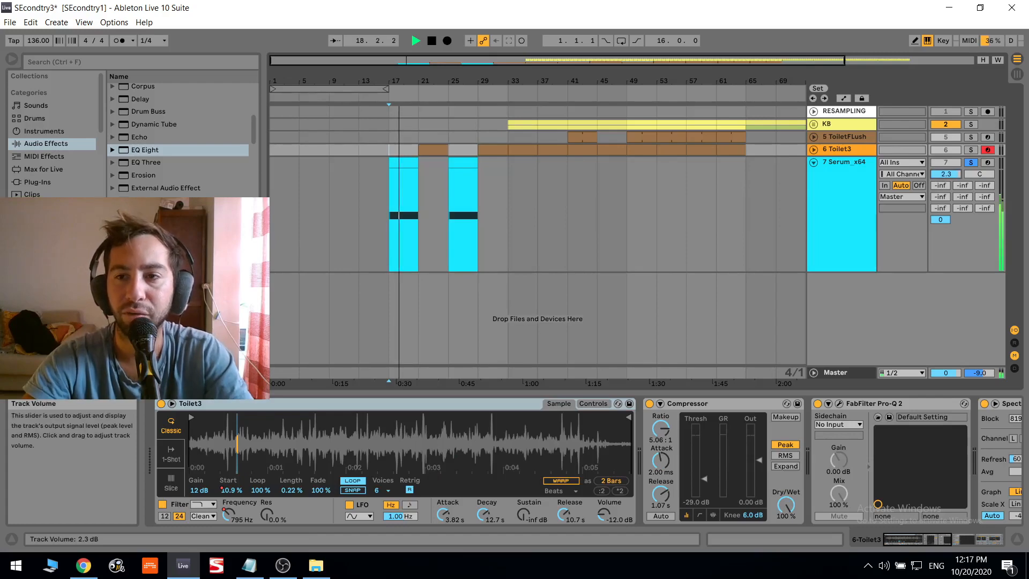
# Step: Add a Glue Compressor after EQ Eight on the Serum track, unsolo the track and set its volume to 5.2 dB
pyautogui.click(810, 179)
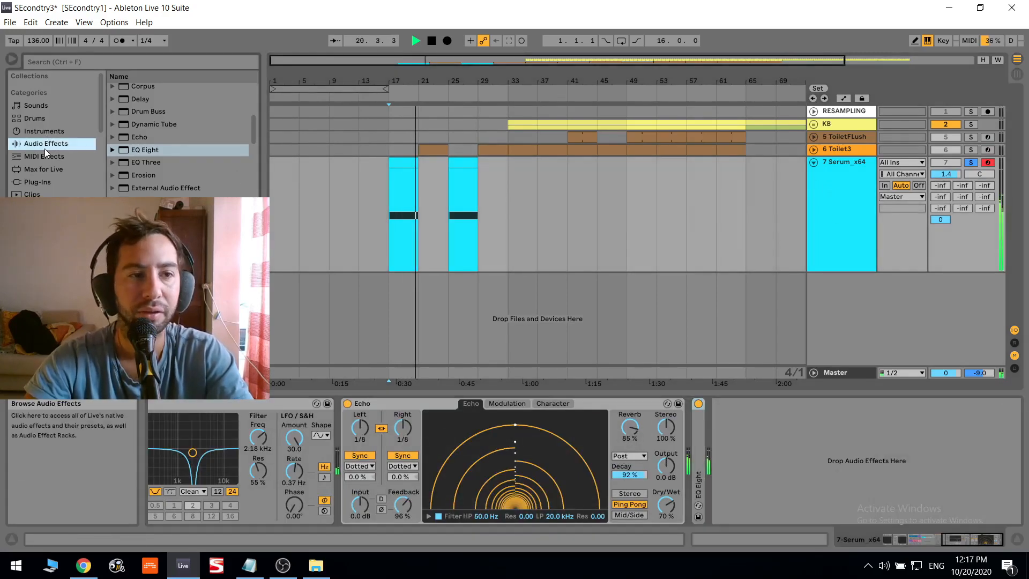
pyautogui.scroll(-5, 127, 150)
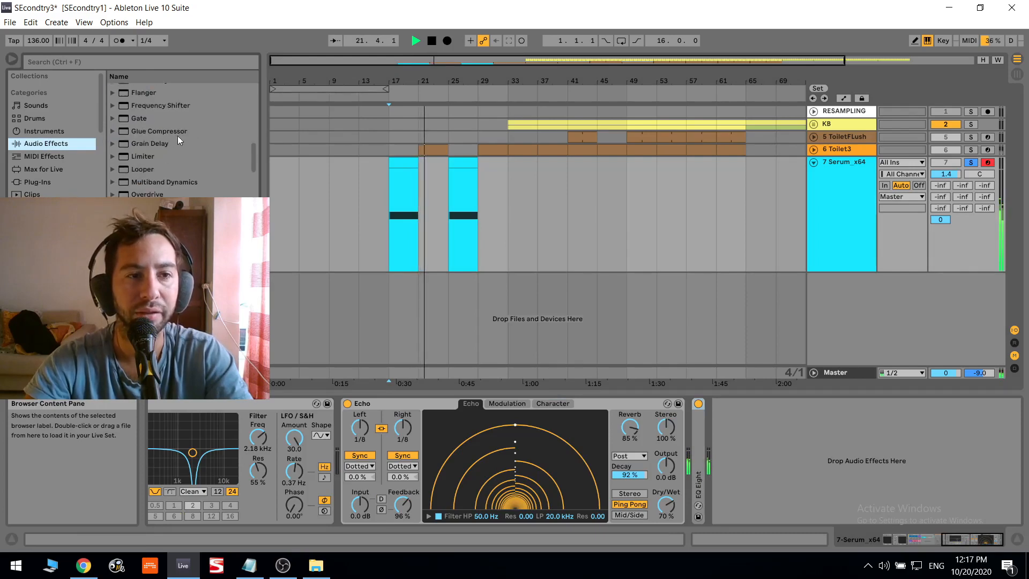
pyautogui.moveTo(176, 132); pyautogui.dragTo(466, 238)
pyautogui.click(972, 162)
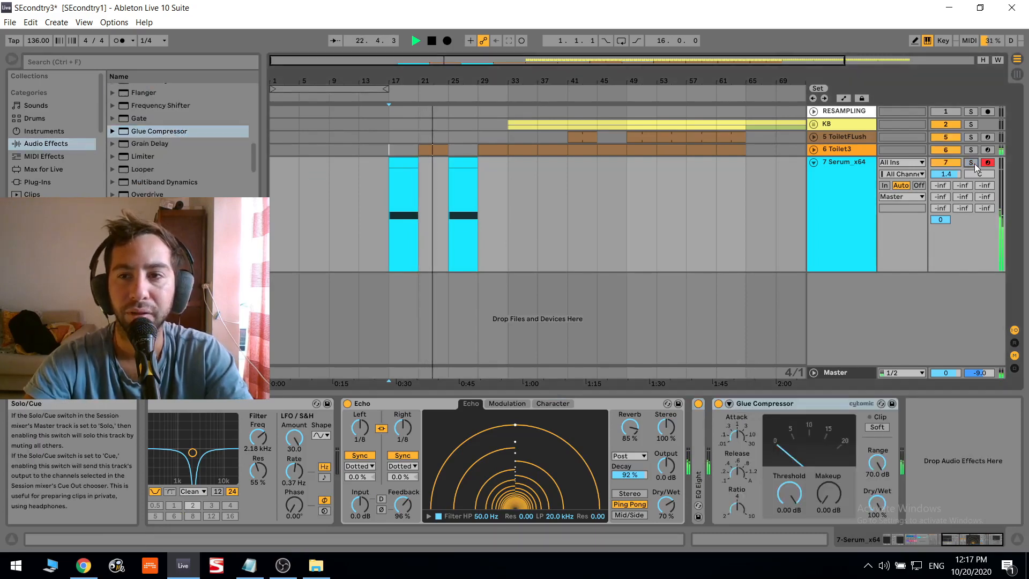
pyautogui.moveTo(946, 174); pyautogui.dragTo(946, 163)
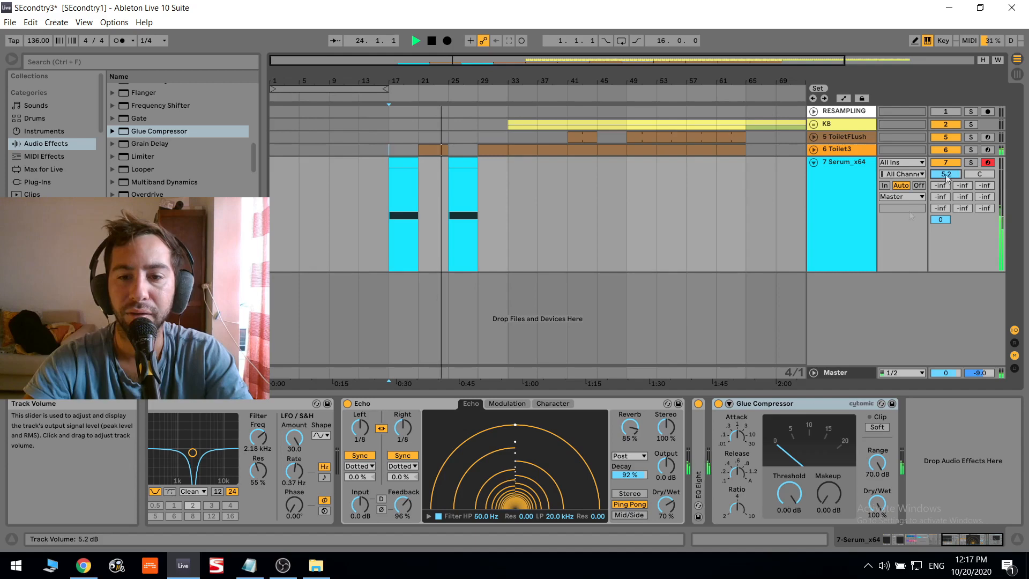
# Step: Lower the Glue Compressor's Threshold to -16.6 dB while replaying from the first Serum clip
pyautogui.moveTo(788, 493); pyautogui.dragTo(789, 506)
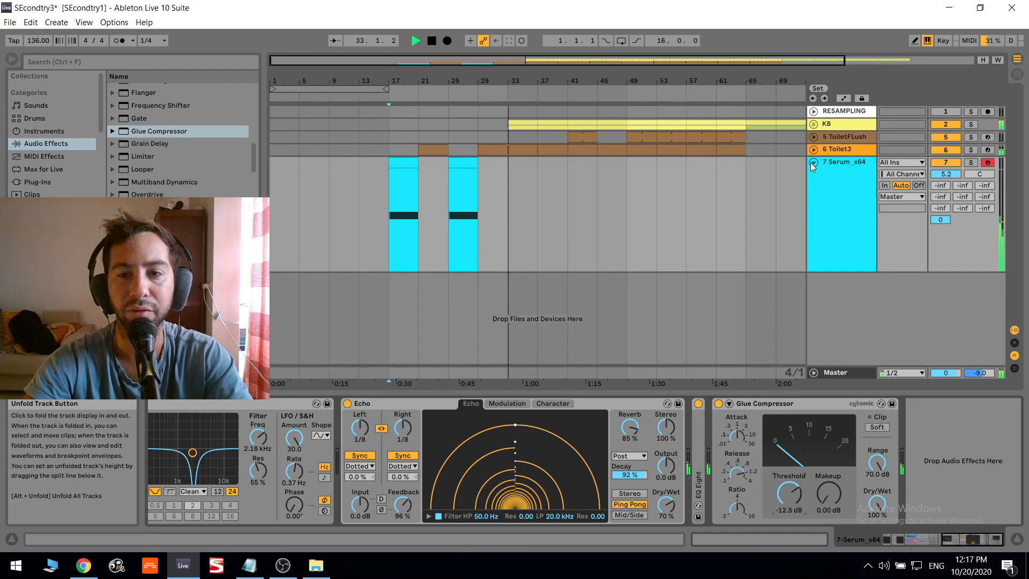
pyautogui.click(391, 162)
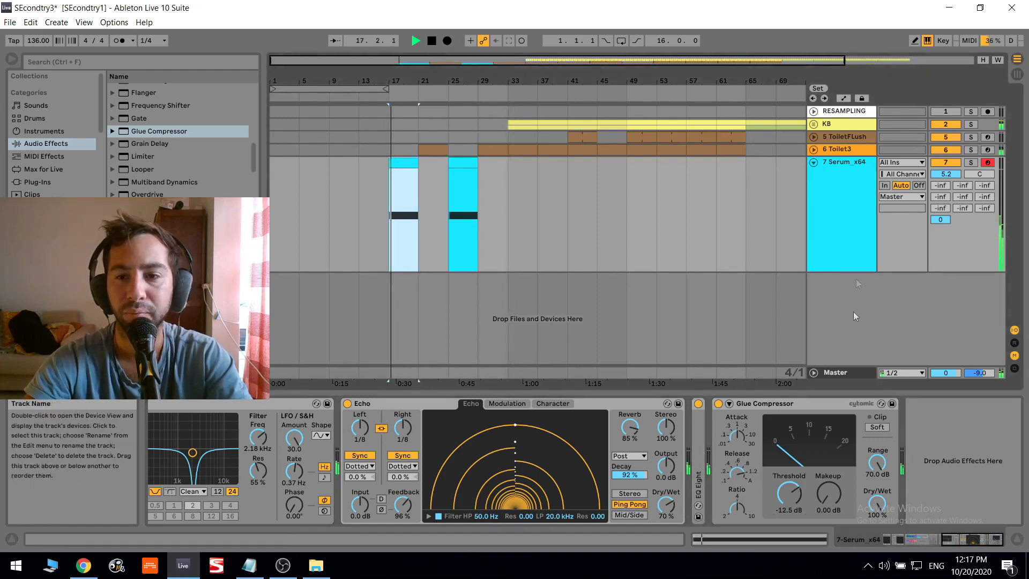
pyautogui.moveTo(788, 493); pyautogui.dragTo(789, 506)
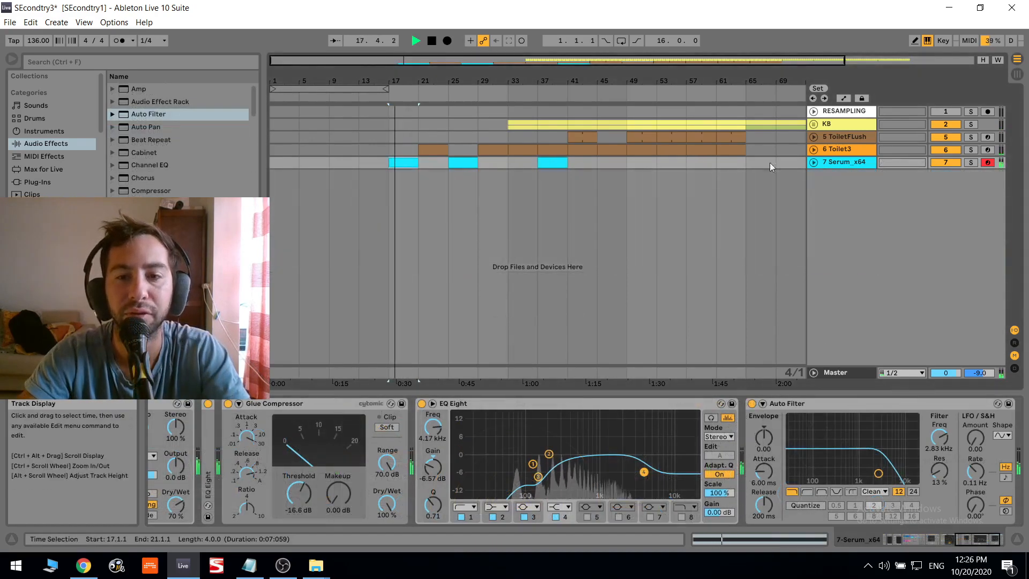
# Step: Unfold the Serum track and listen to its clips in the full arrangement, playing on from bar 29
pyautogui.doubleClick(827, 162)
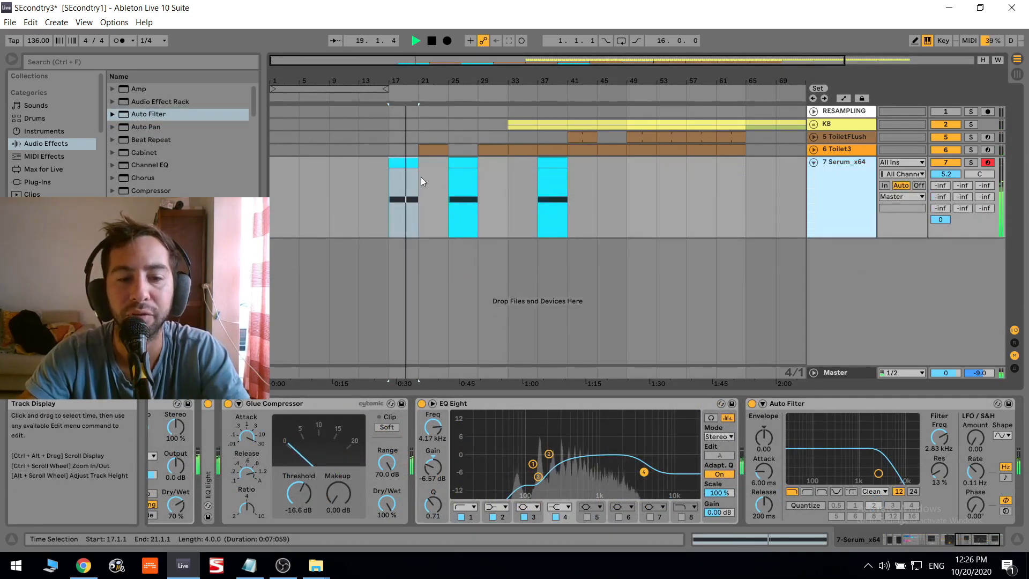
pyautogui.click(429, 178)
pyautogui.click(485, 185)
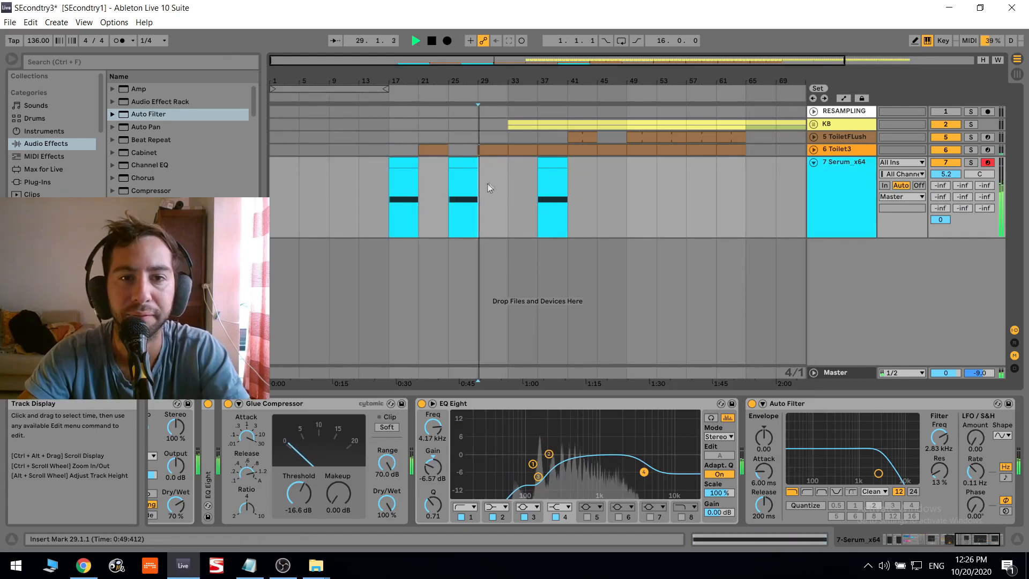
pyautogui.click(812, 162)
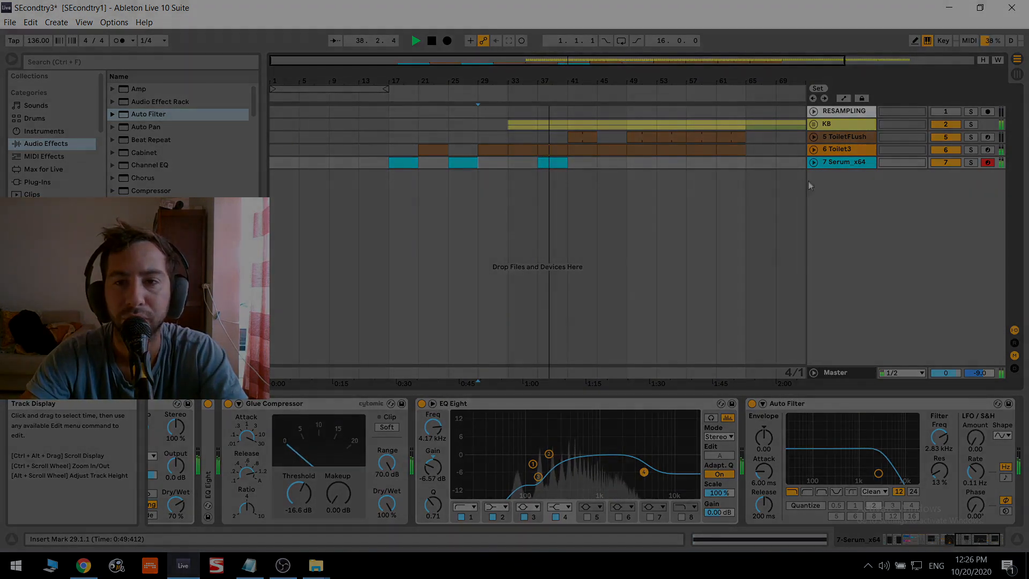
pyautogui.click(814, 162)
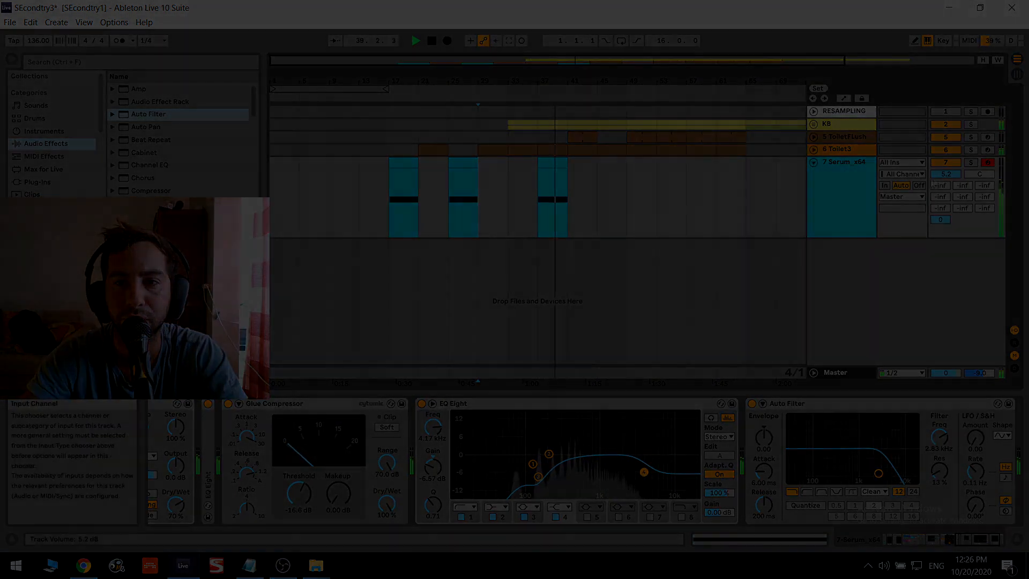